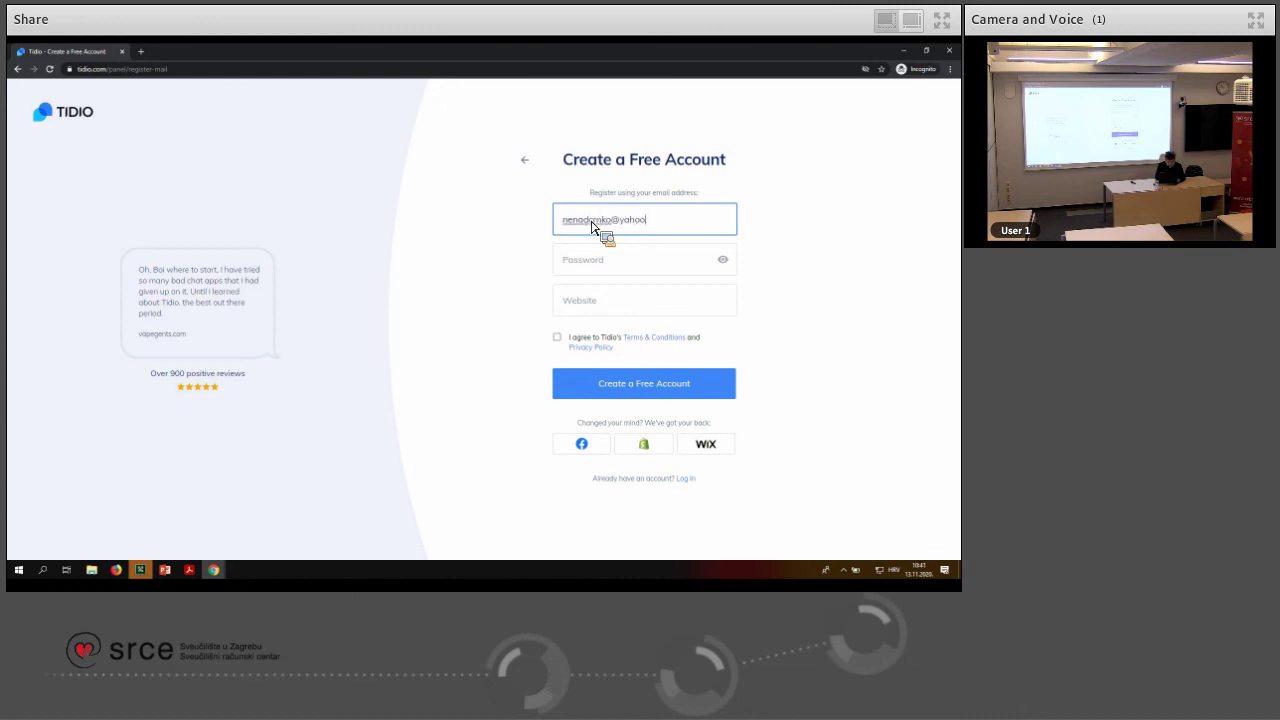
Enter the account password and website osticket.srce.hr, accept the terms, and submit the sign-up form
key(Tab)
text(a)
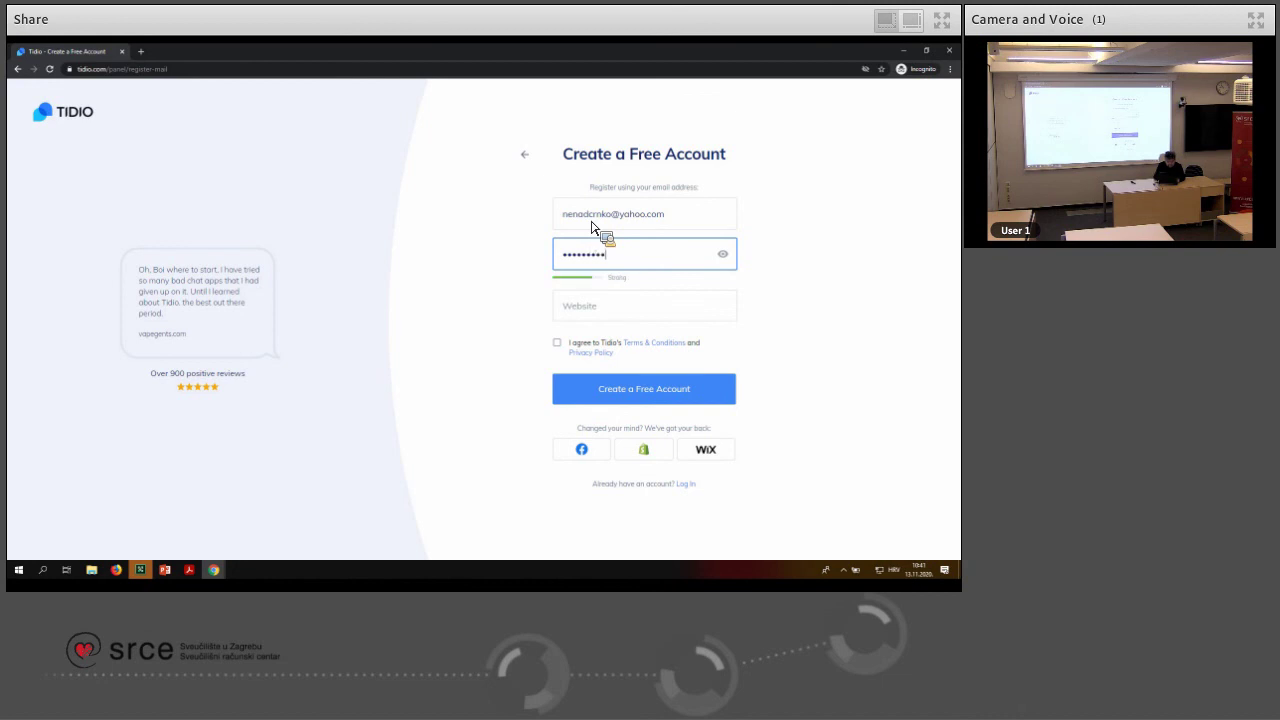
click(591, 227)
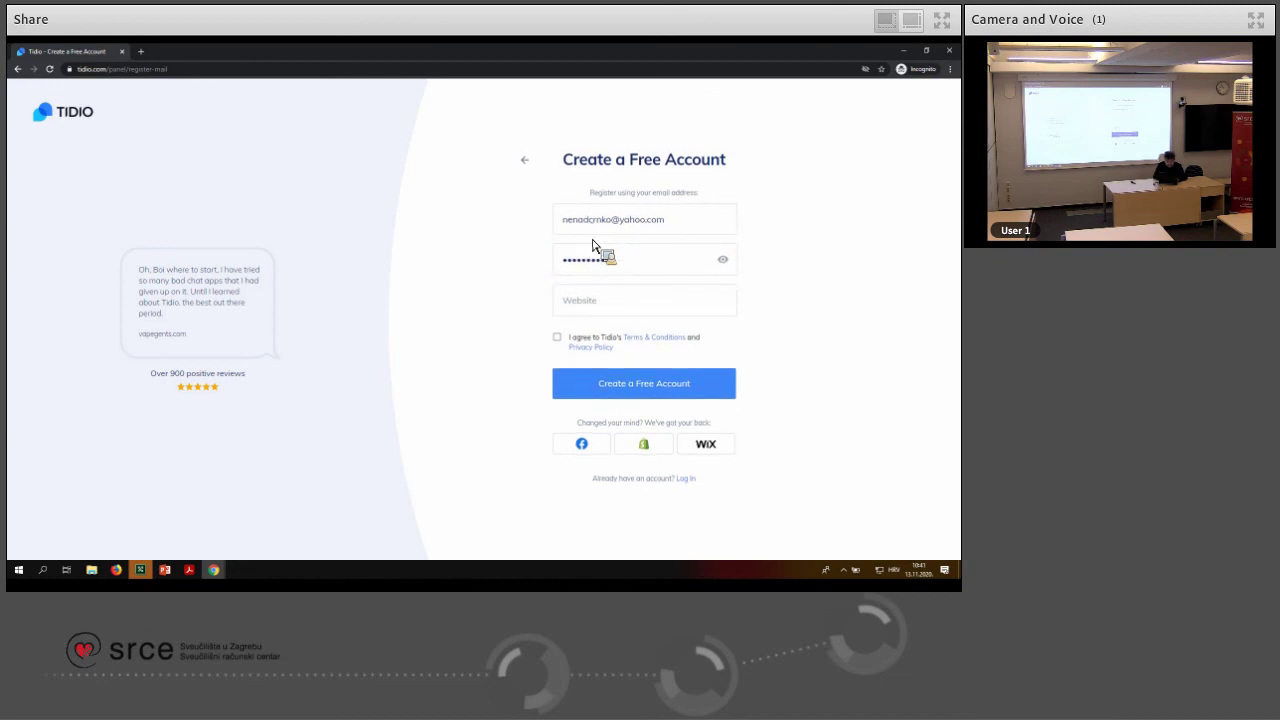
click(584, 308)
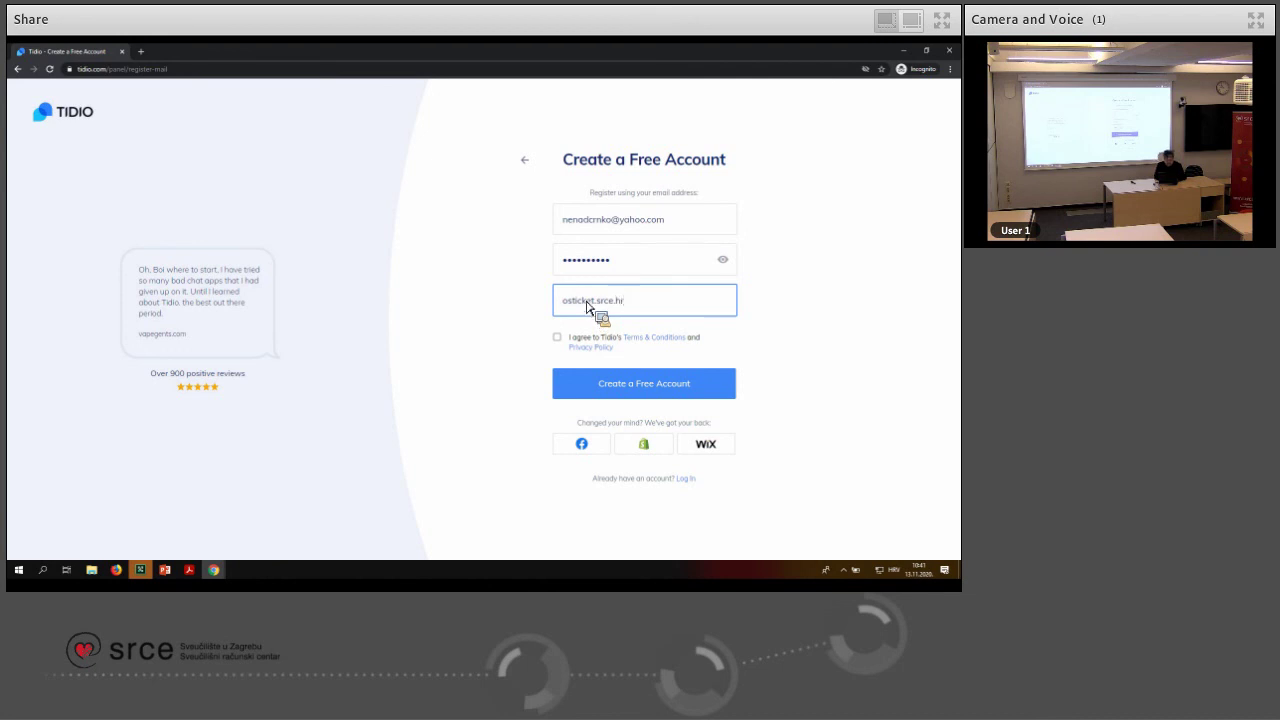
click(559, 338)
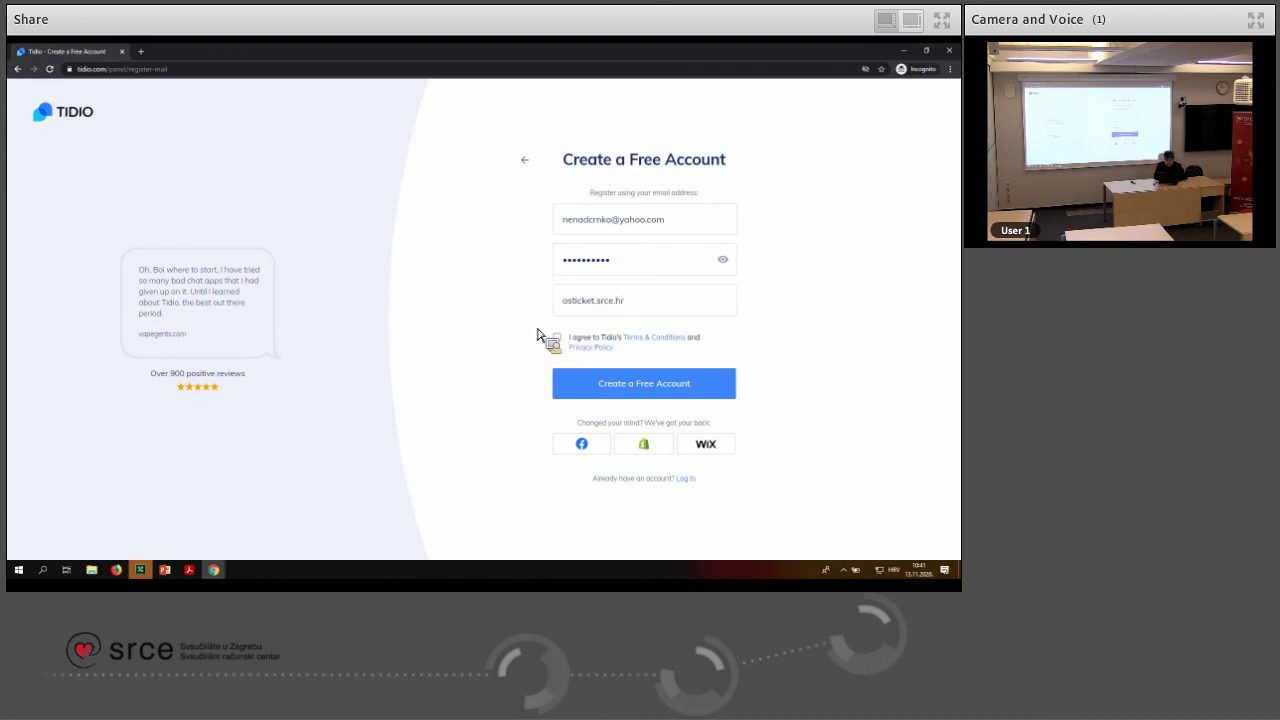
click(634, 390)
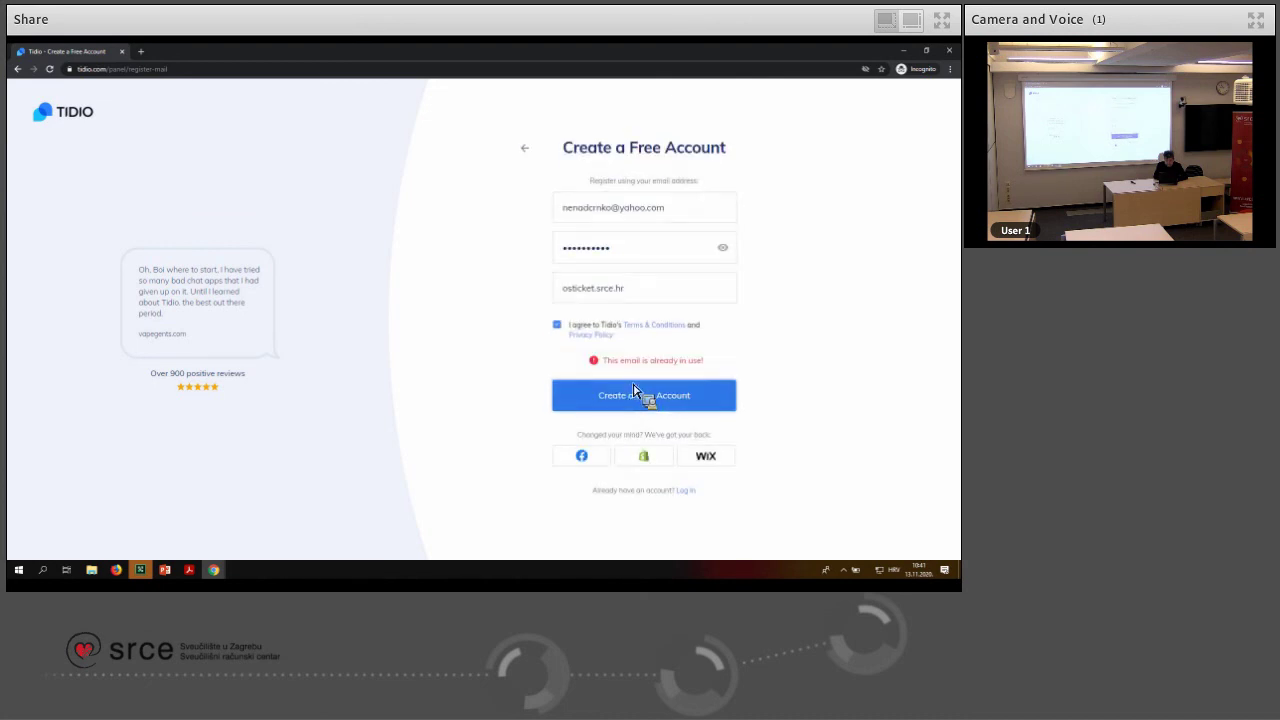
Replace the already-used email with a new address, fix a typo, and resubmit the registration
triple_click(671, 207)
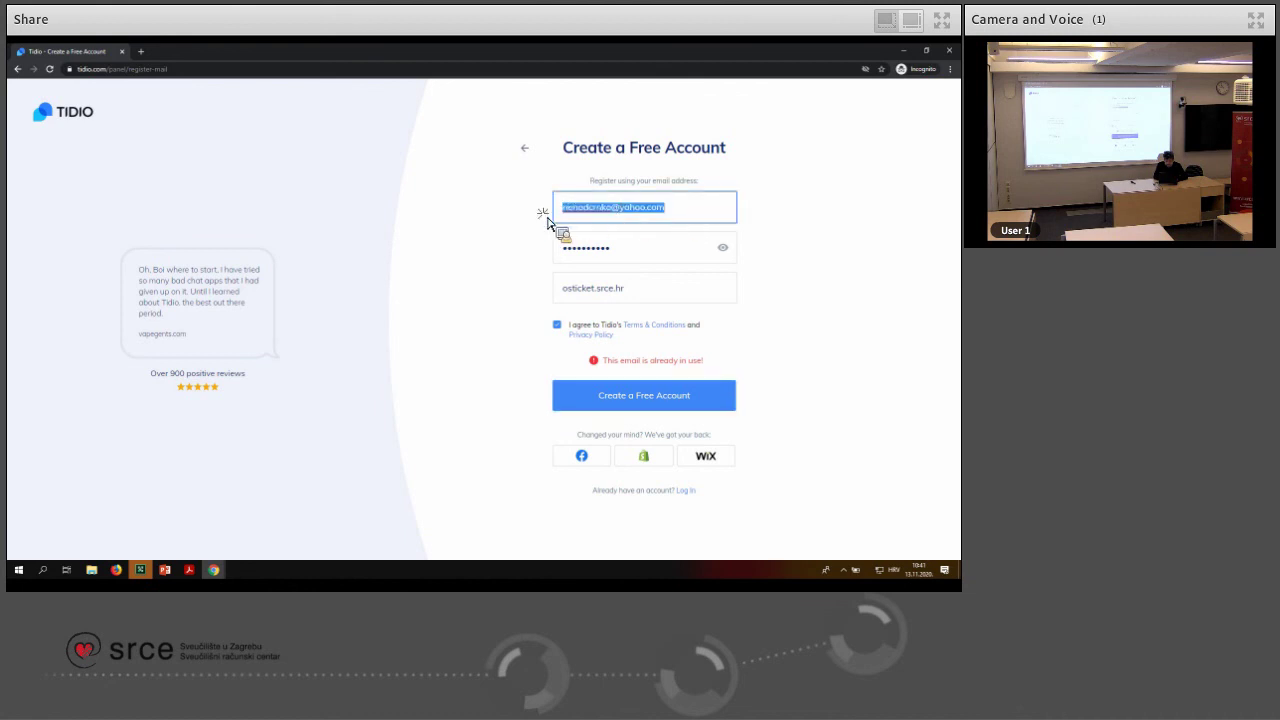
key(BackSpace)
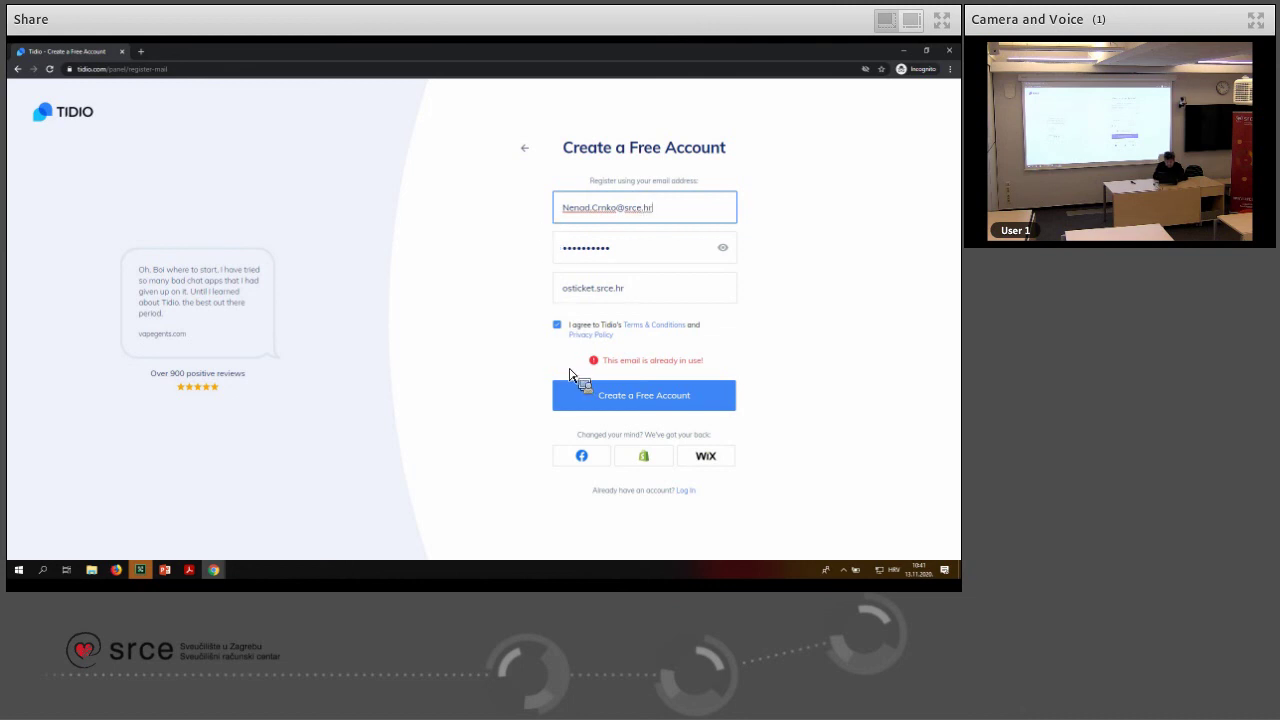
click(596, 403)
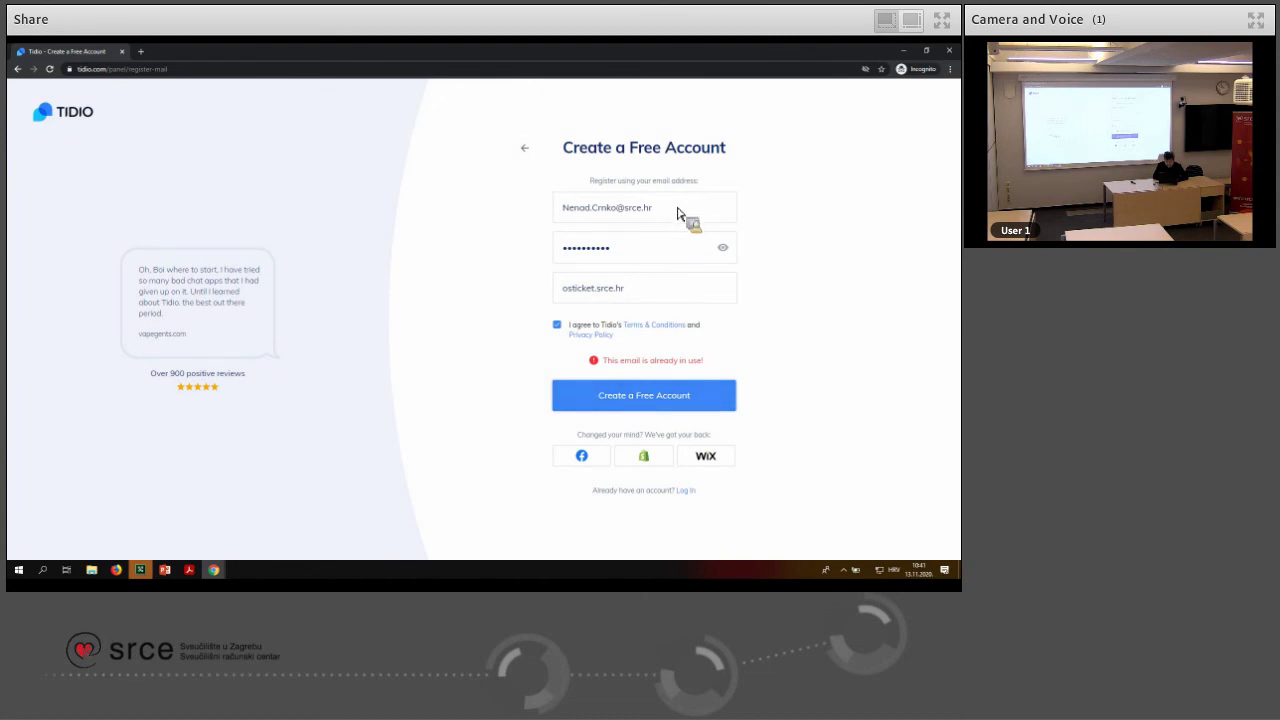
drag(677, 213, 509, 224)
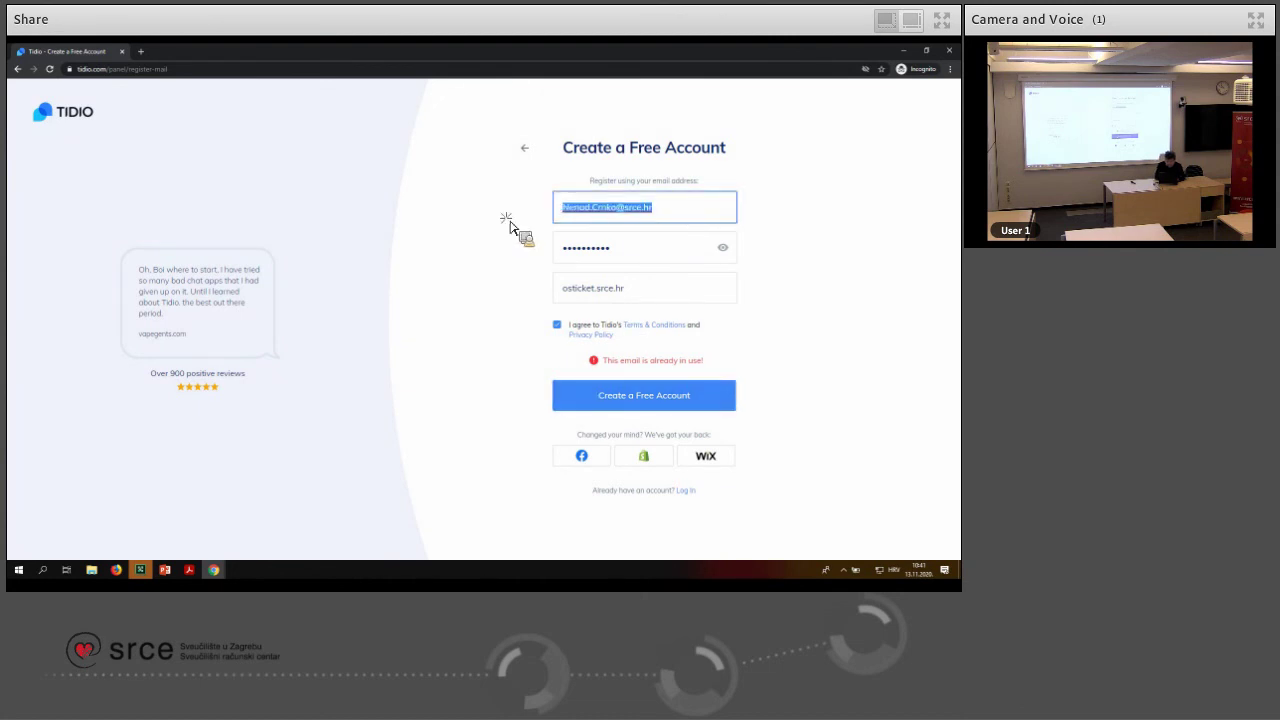
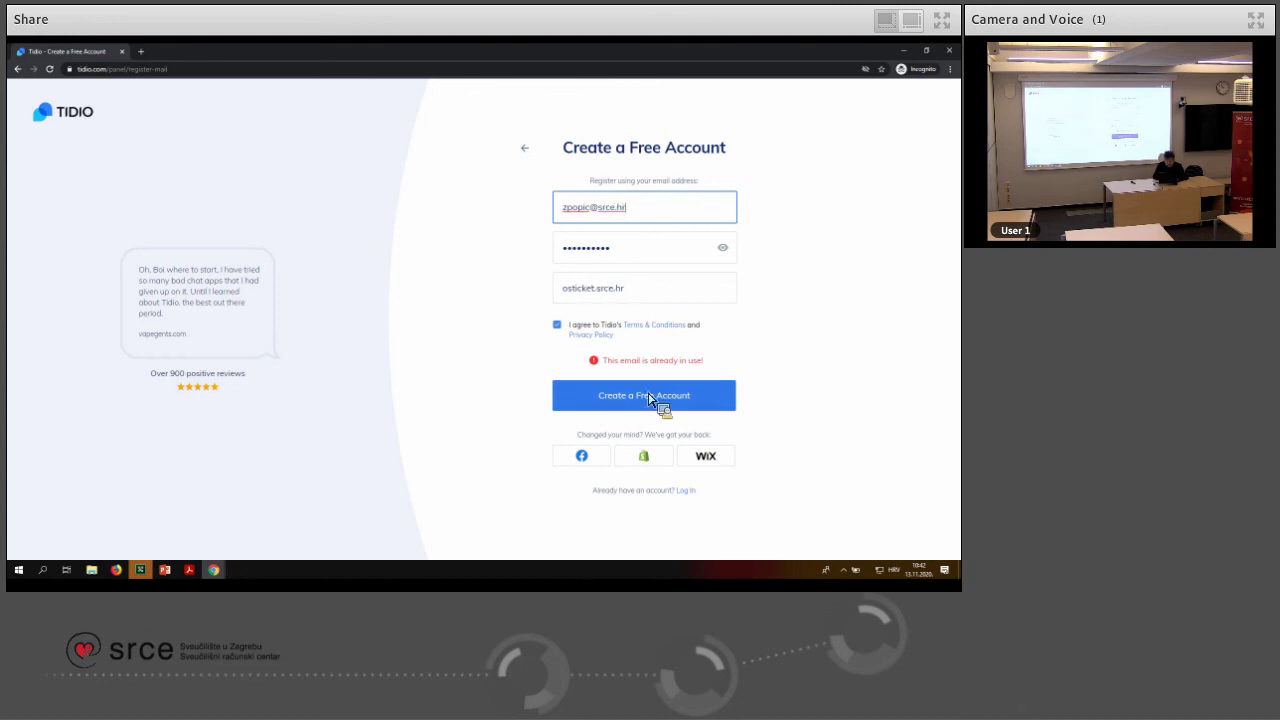
click(660, 405)
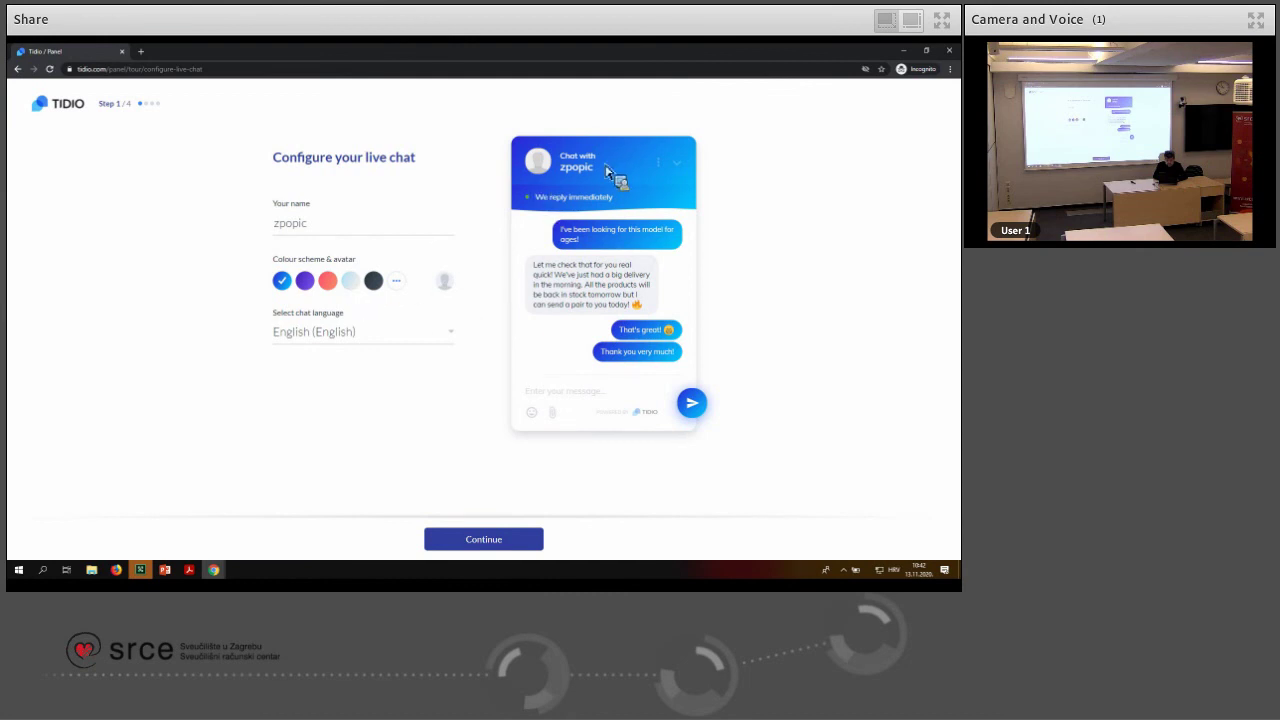
Keep English as the chat language and continue to Account information
click(454, 343)
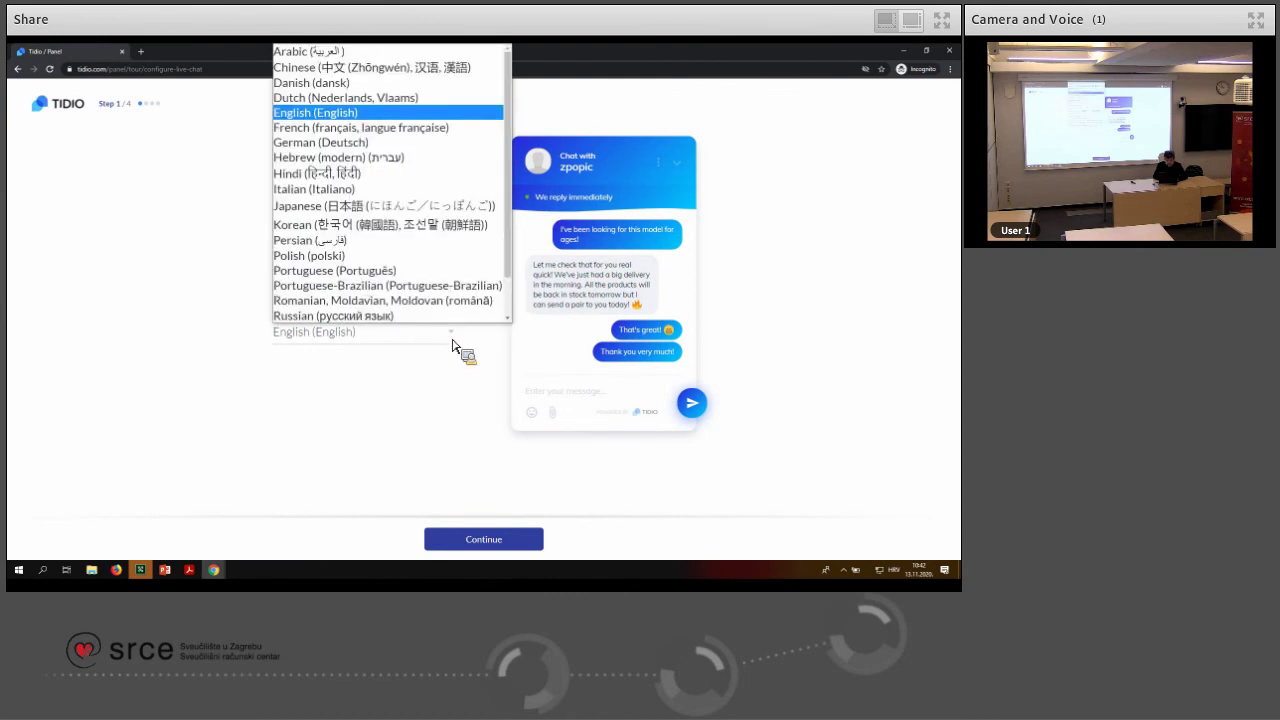
click(516, 255)
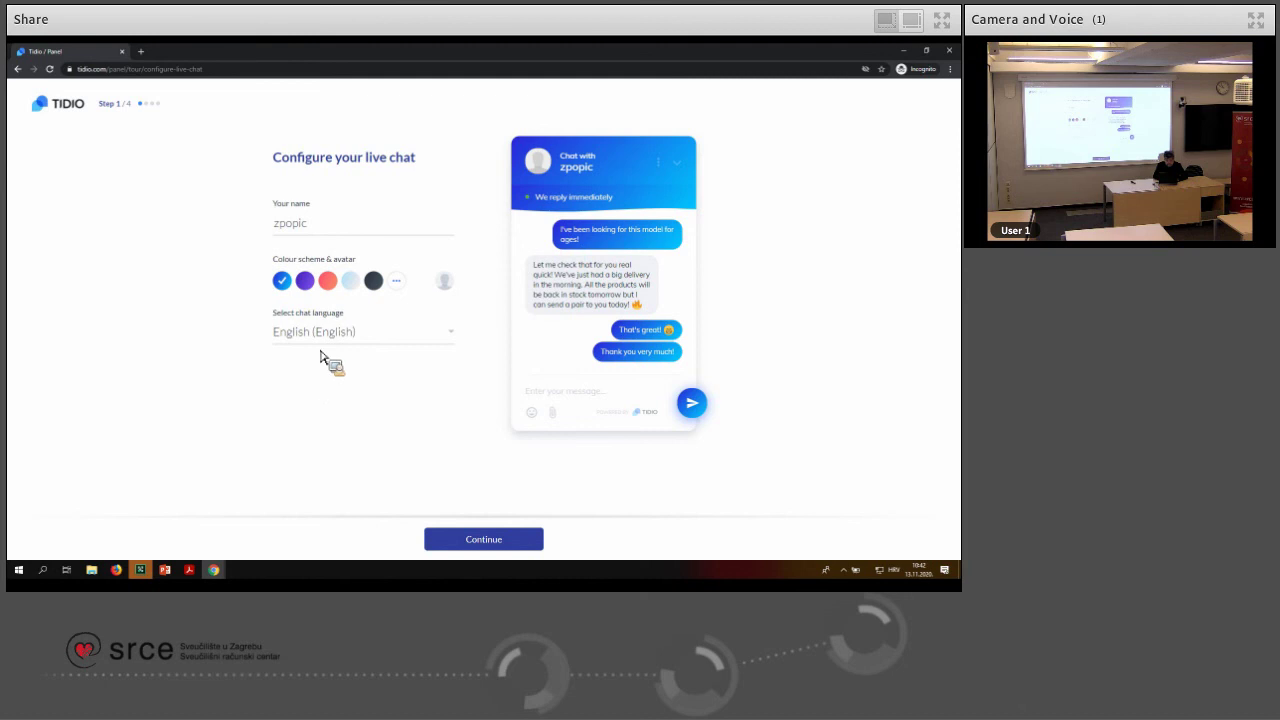
click(535, 544)
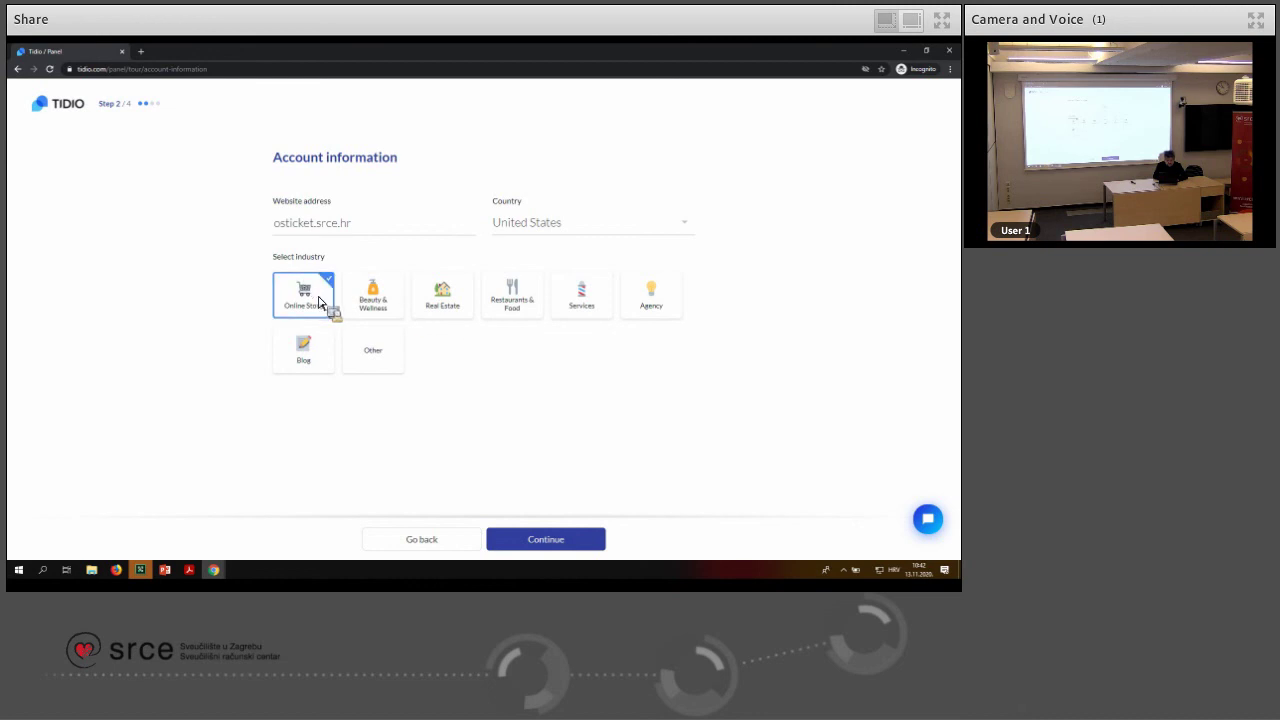
Choose the Services industry and a 'Just greet them warmly' first chatbot, continuing to code installation
click(585, 304)
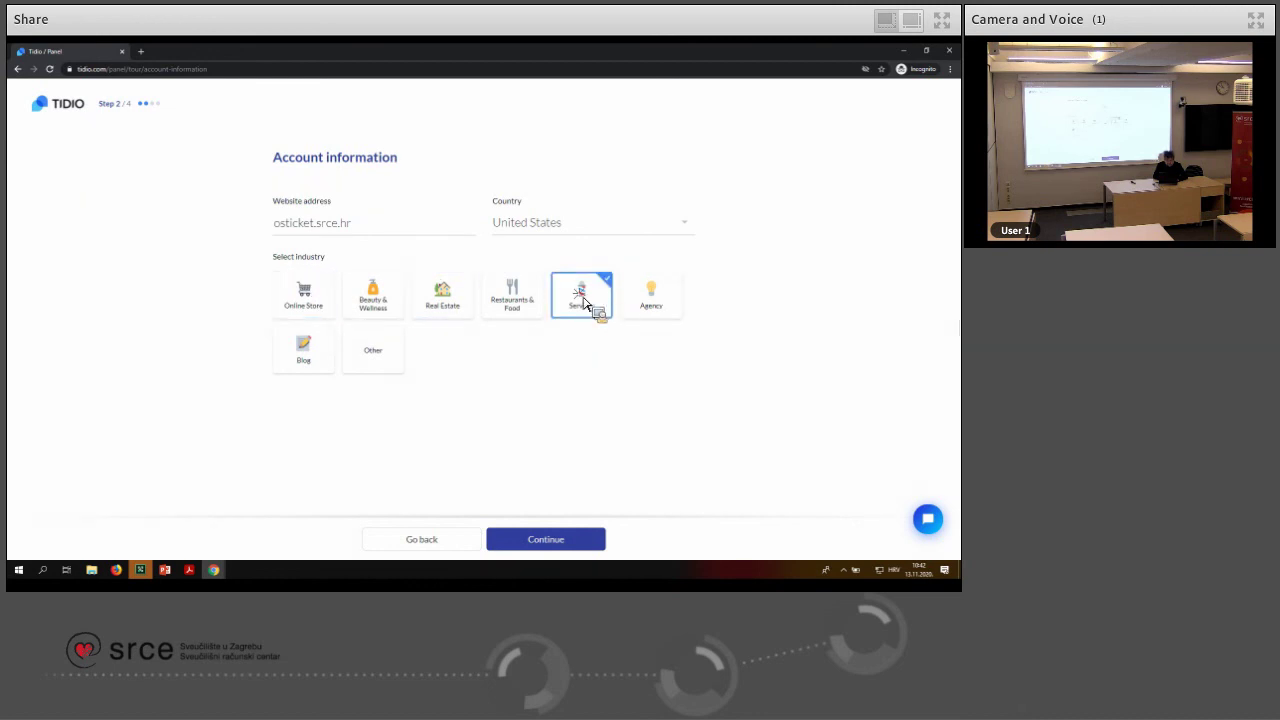
click(549, 545)
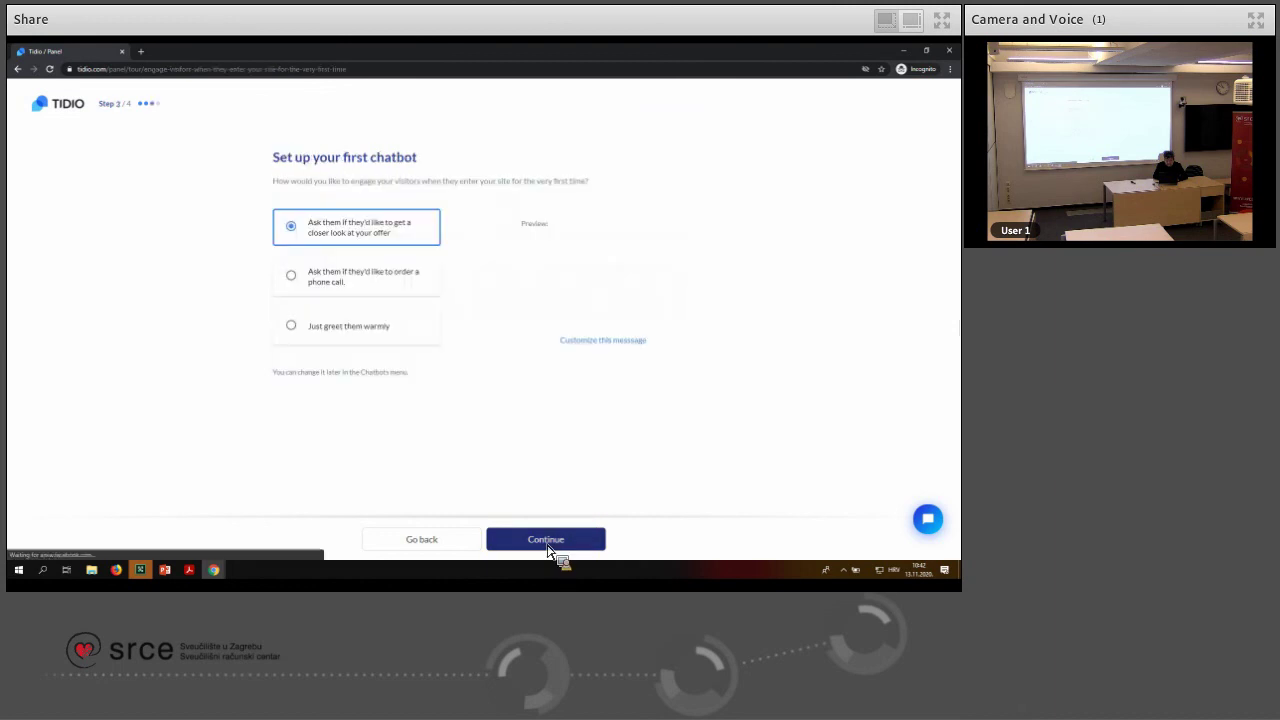
click(290, 328)
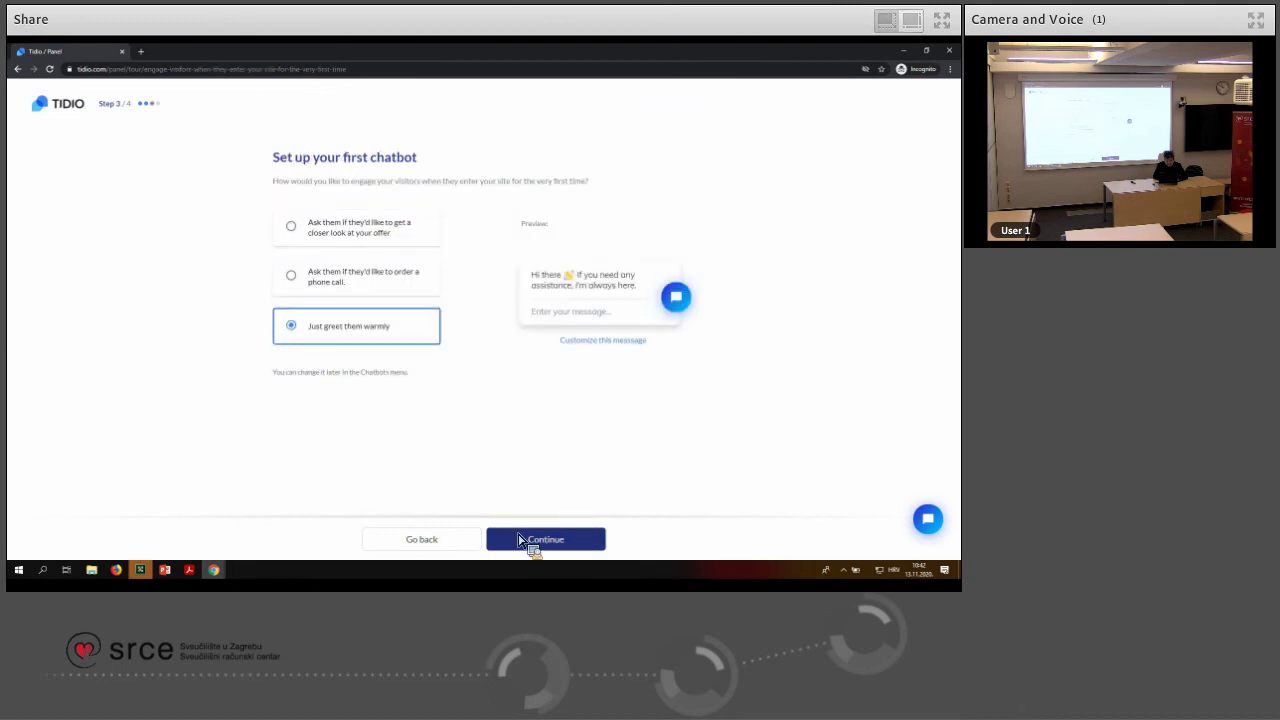
click(531, 545)
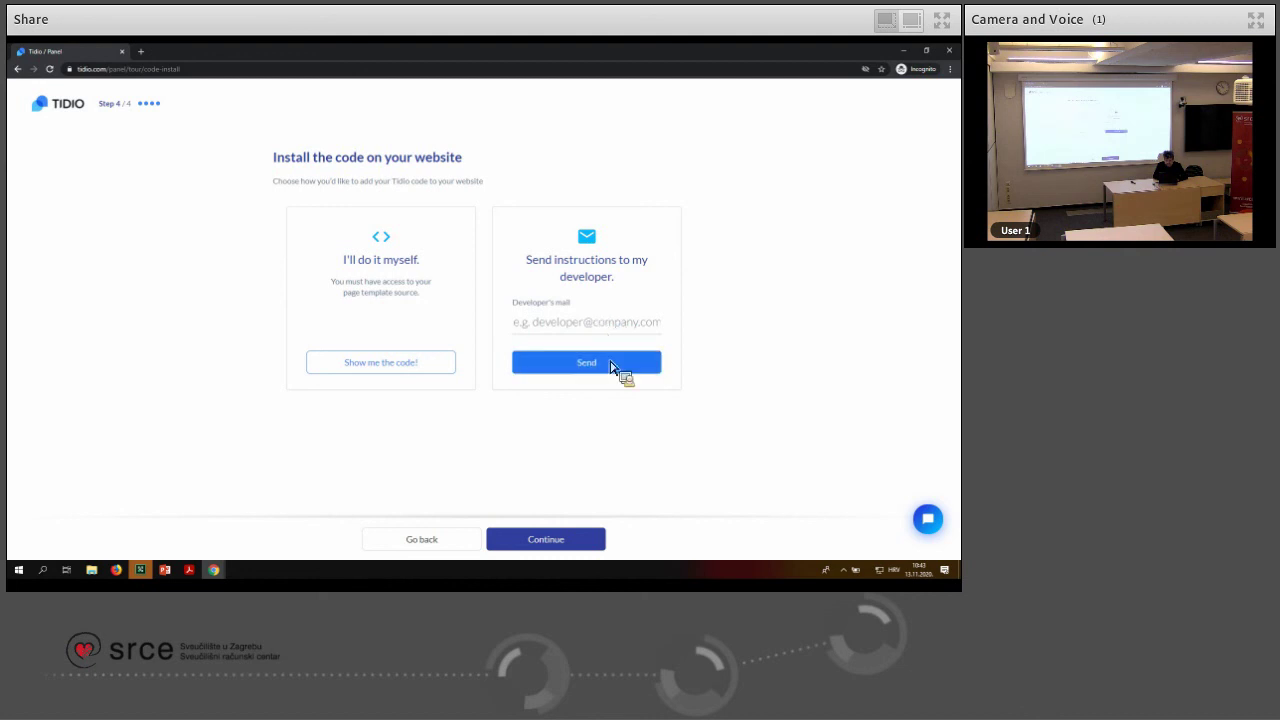
Choose to add the chat code yourself, view the JavaScript embed code, and finish onboarding
click(407, 372)
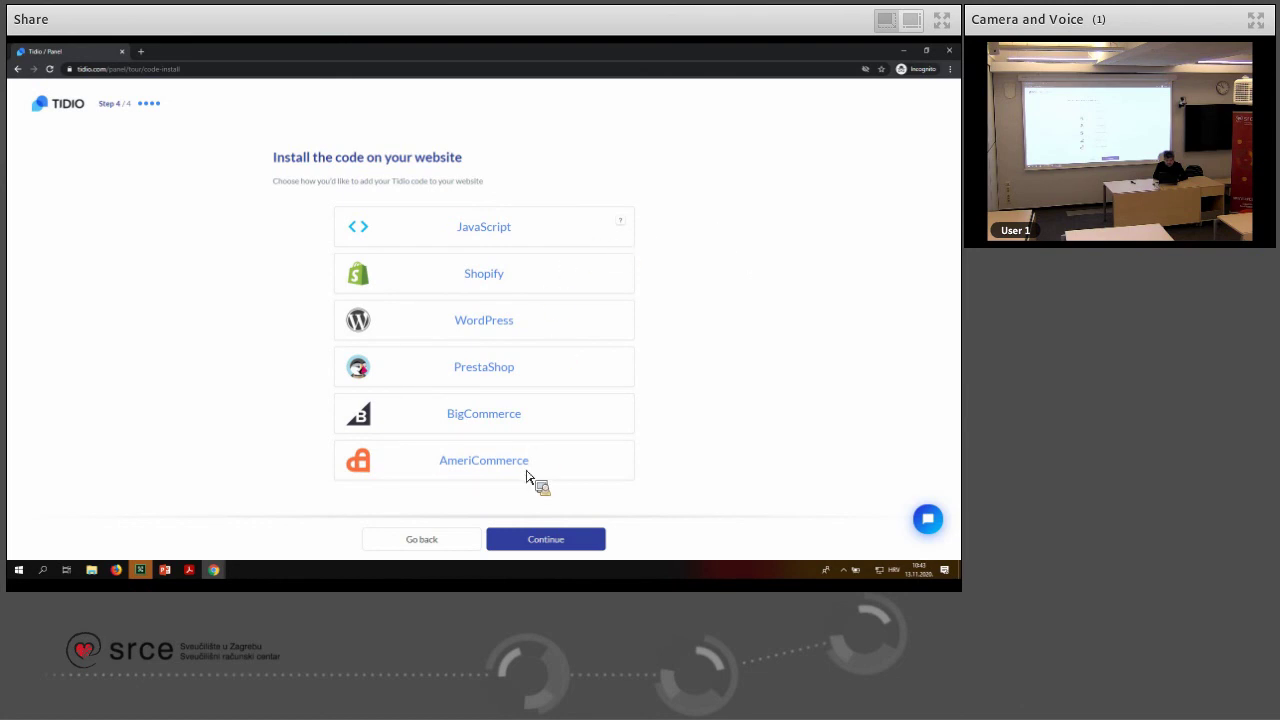
click(491, 232)
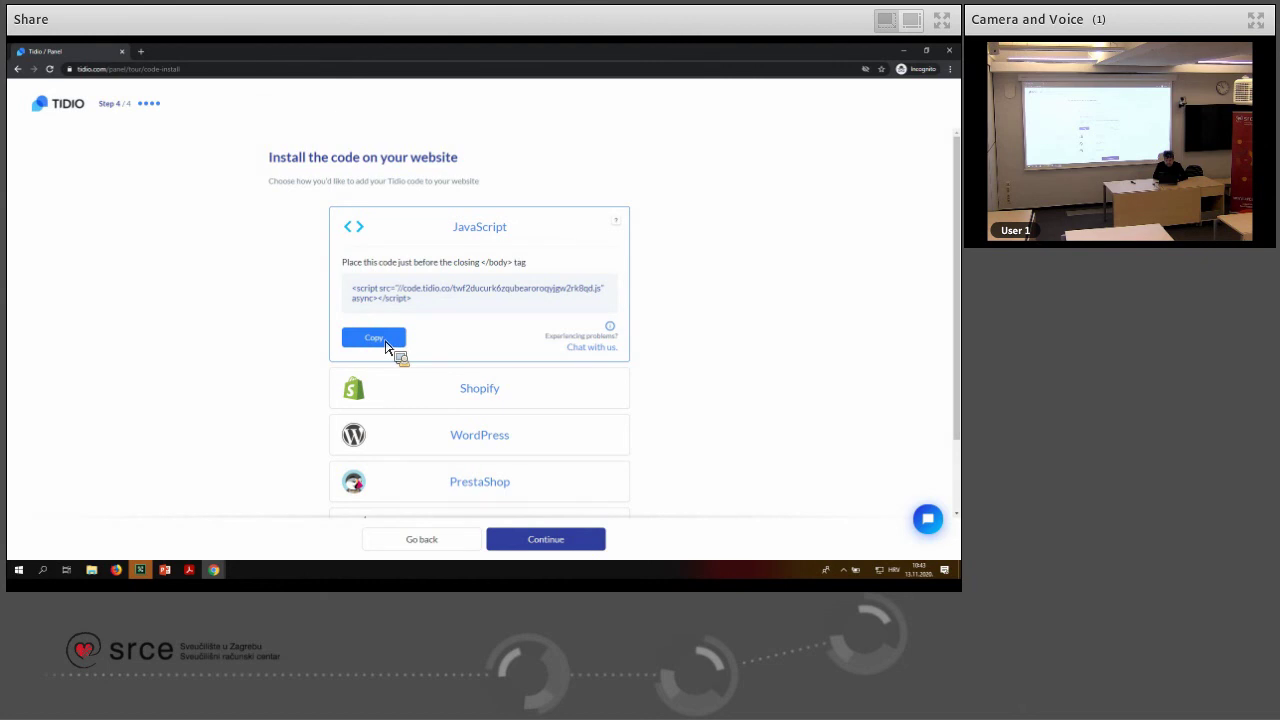
click(570, 542)
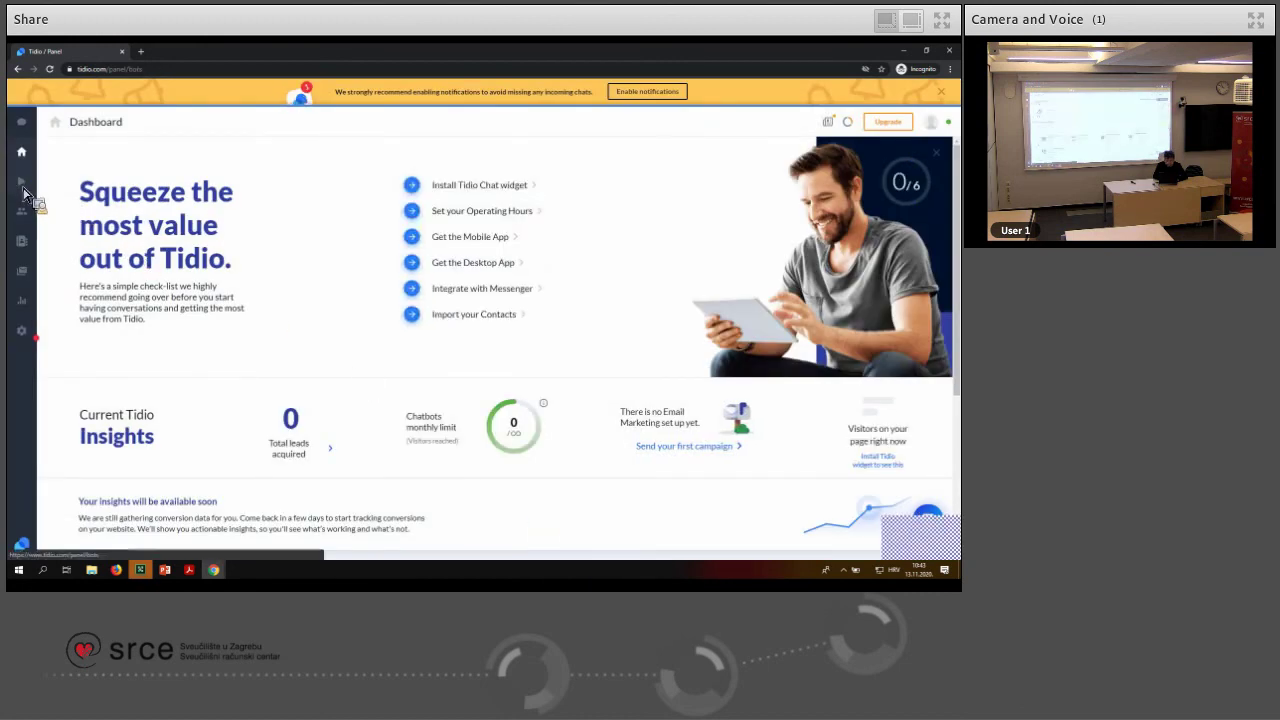
On the Chatbots page, collapse Generate Leads and expand the Boost Online Sales templates
click(23, 184)
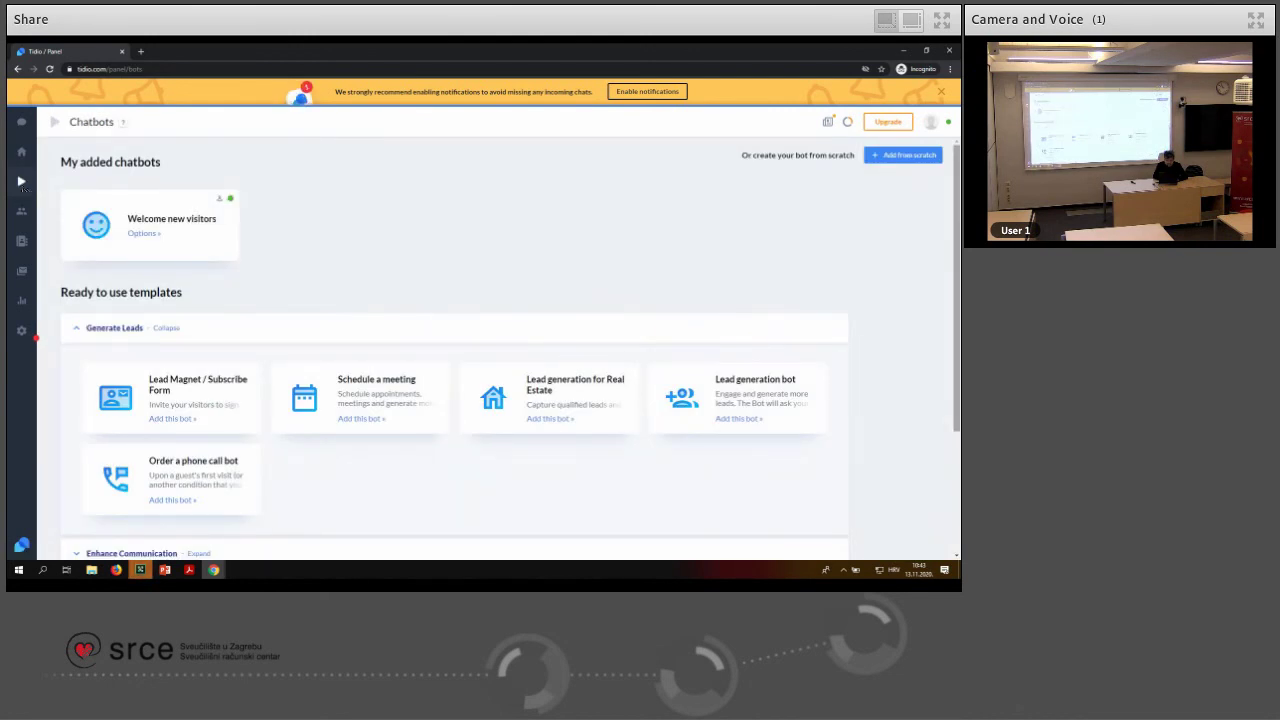
scroll(955, 254, down, 2)
scroll(955, 334, up, 1)
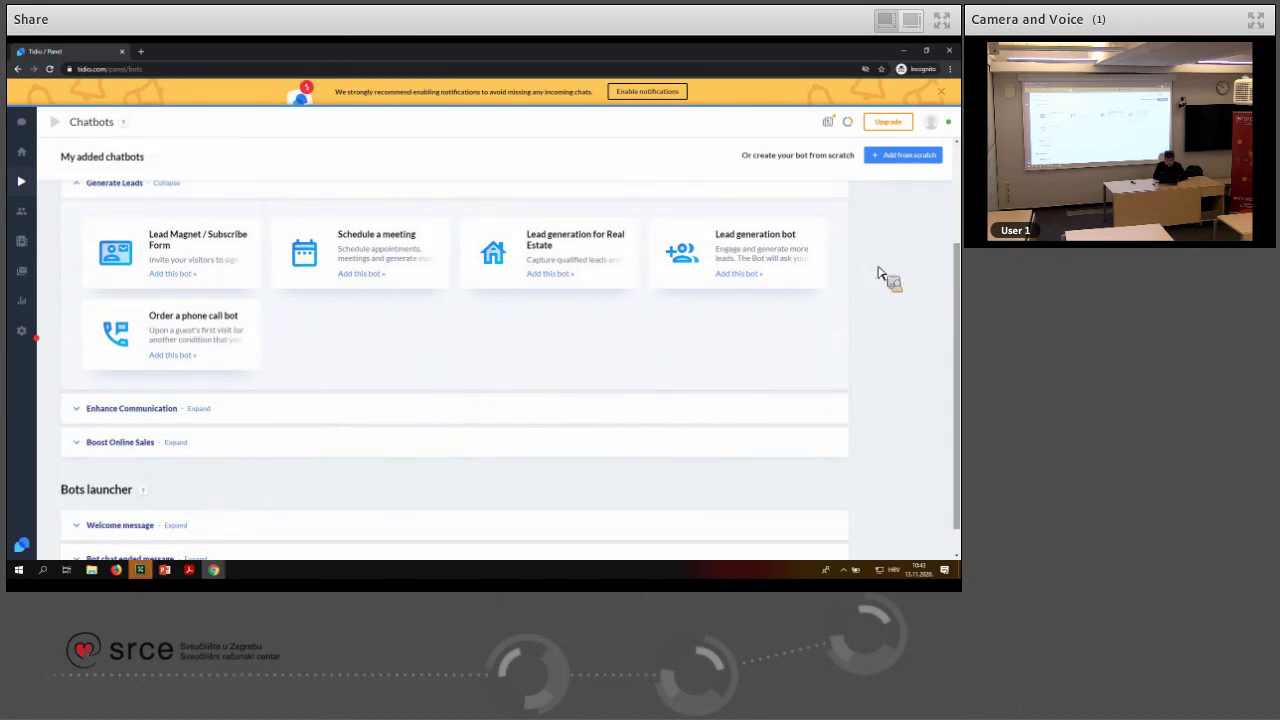
scroll(954, 268, up, 3)
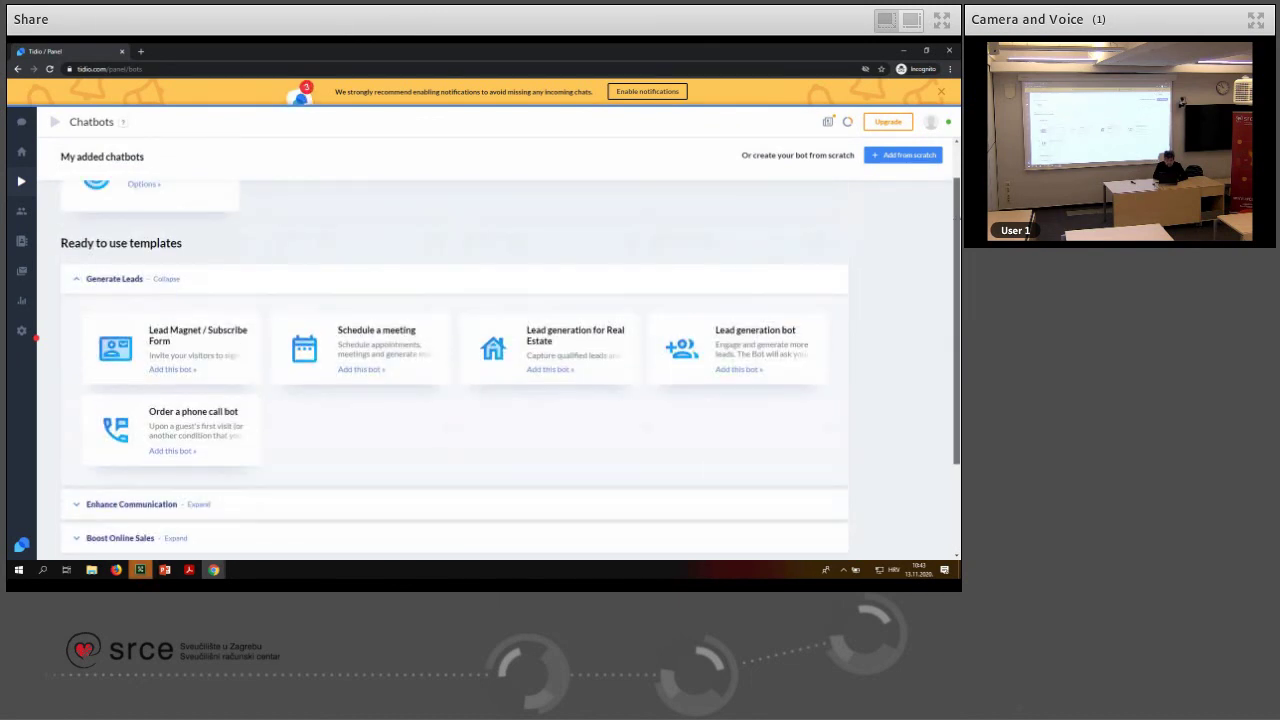
click(89, 285)
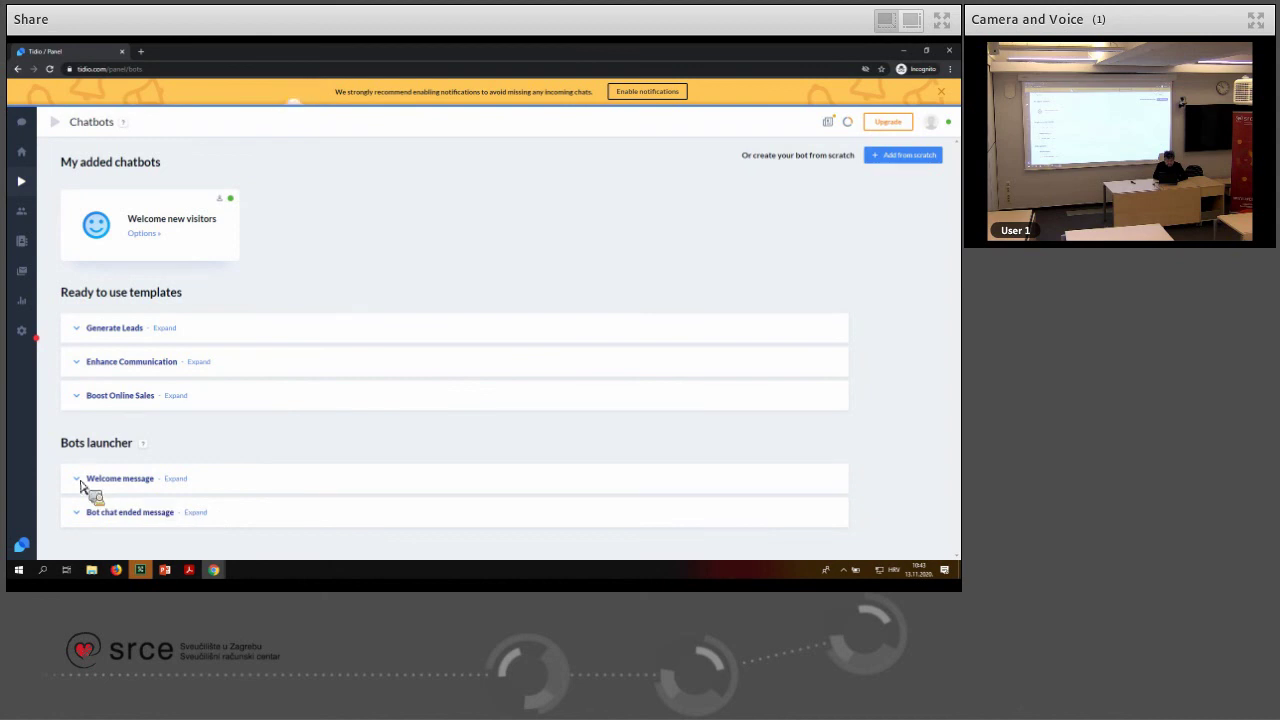
click(78, 402)
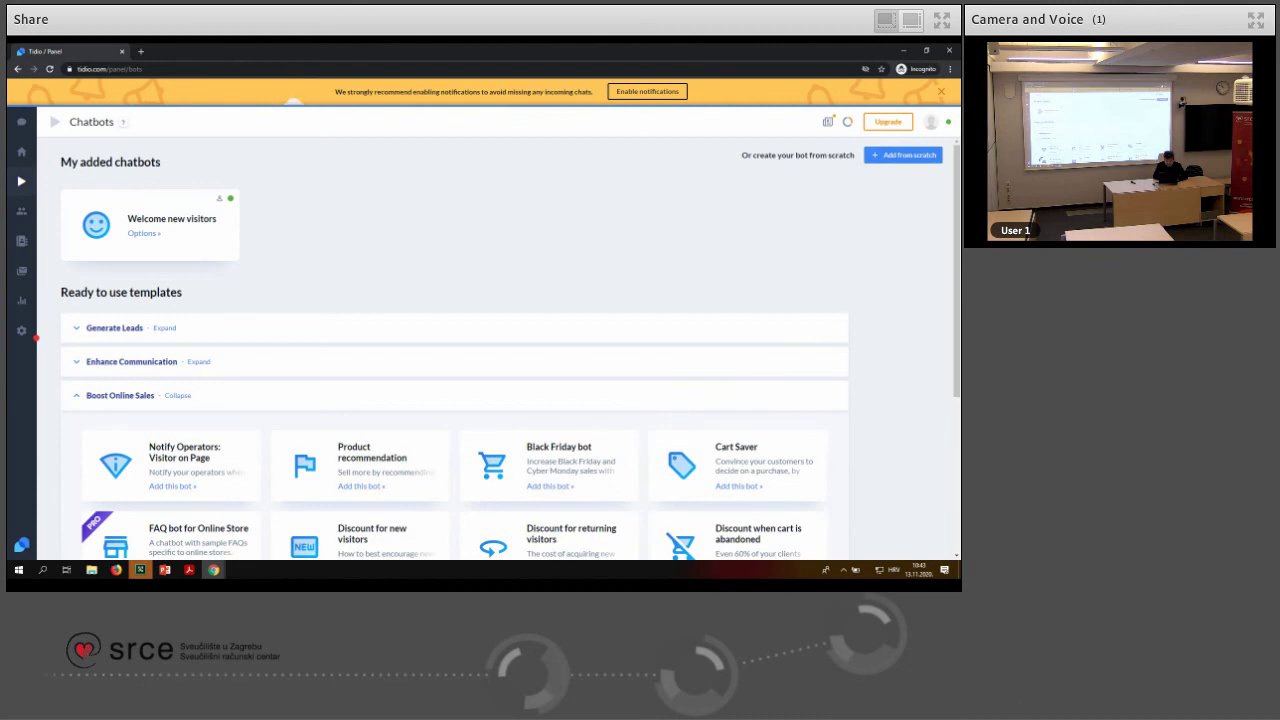
scroll(951, 329, down, 3)
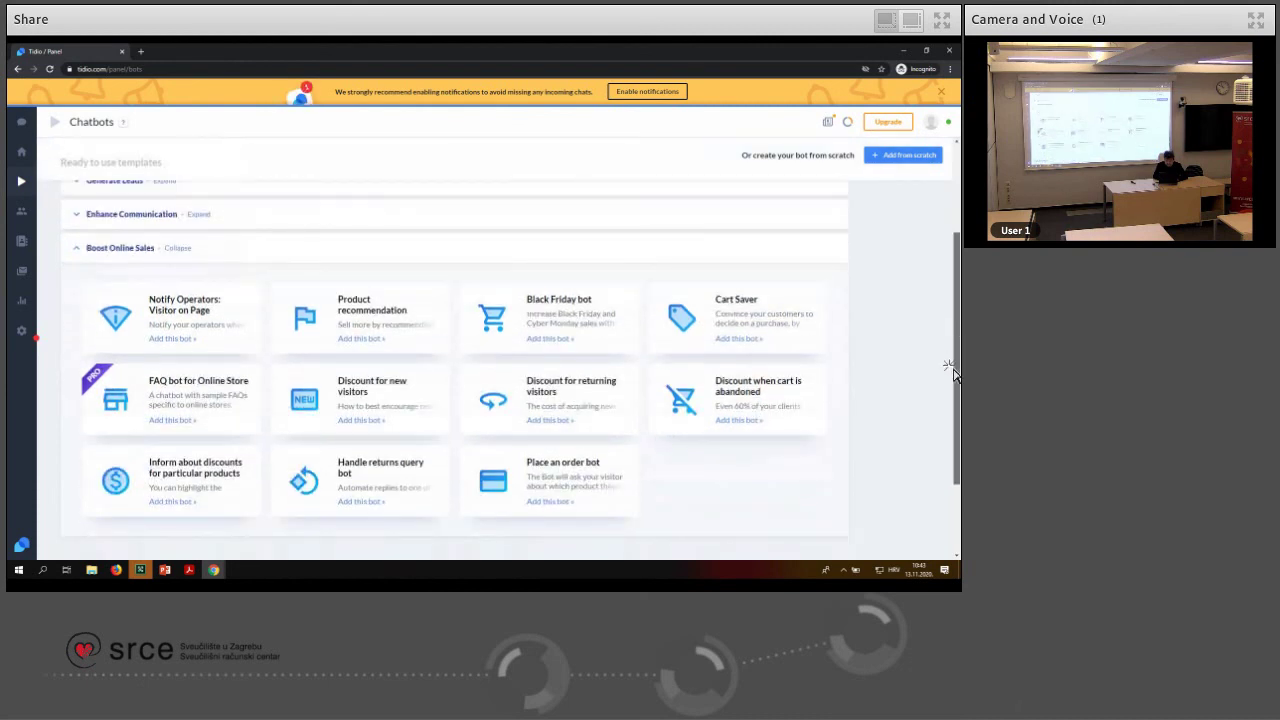
scroll(951, 395, down, 2)
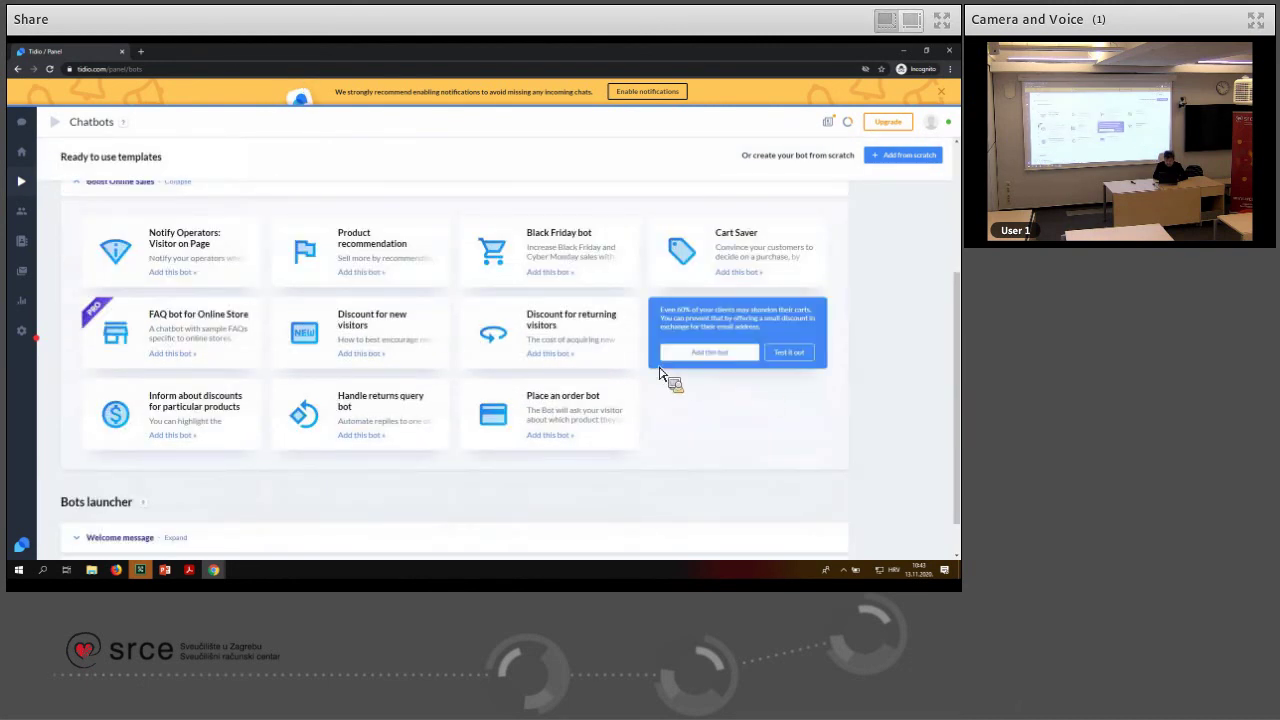
mouse_move(588, 358)
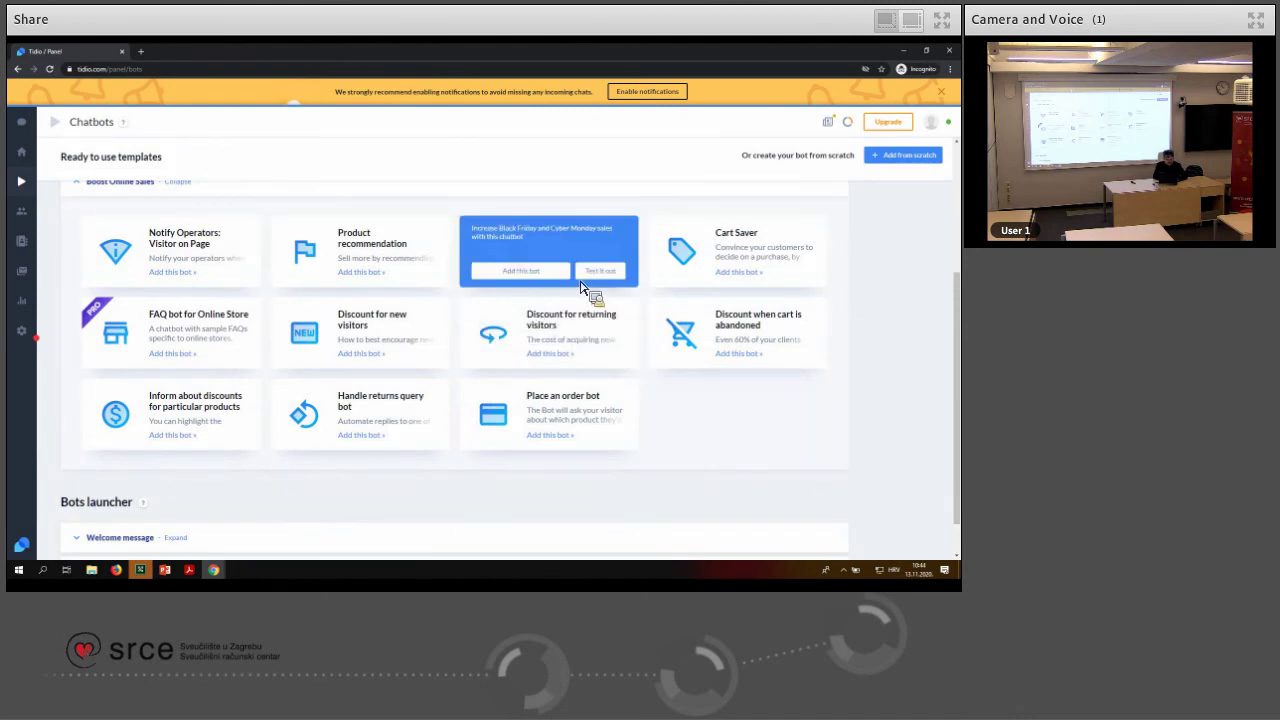
mouse_move(586, 254)
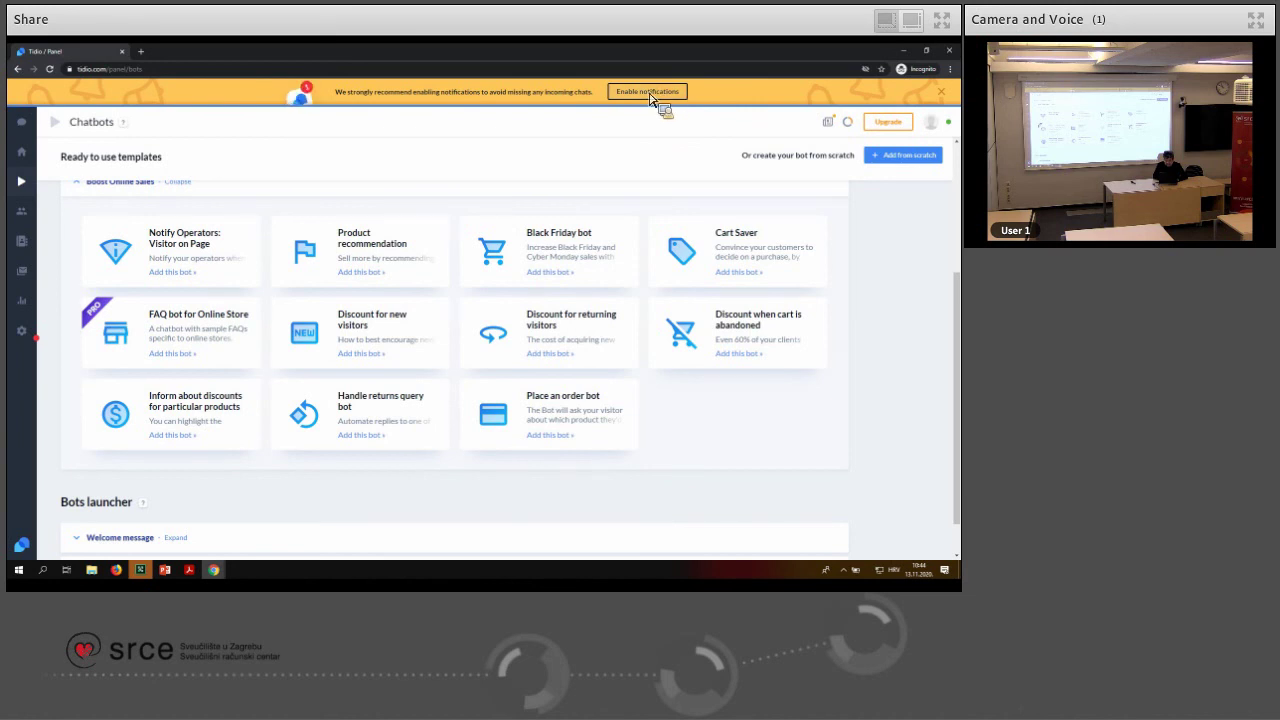
Dismiss the notifications banner, add the Black Friday bot template, and close the tutorial modal
click(652, 93)
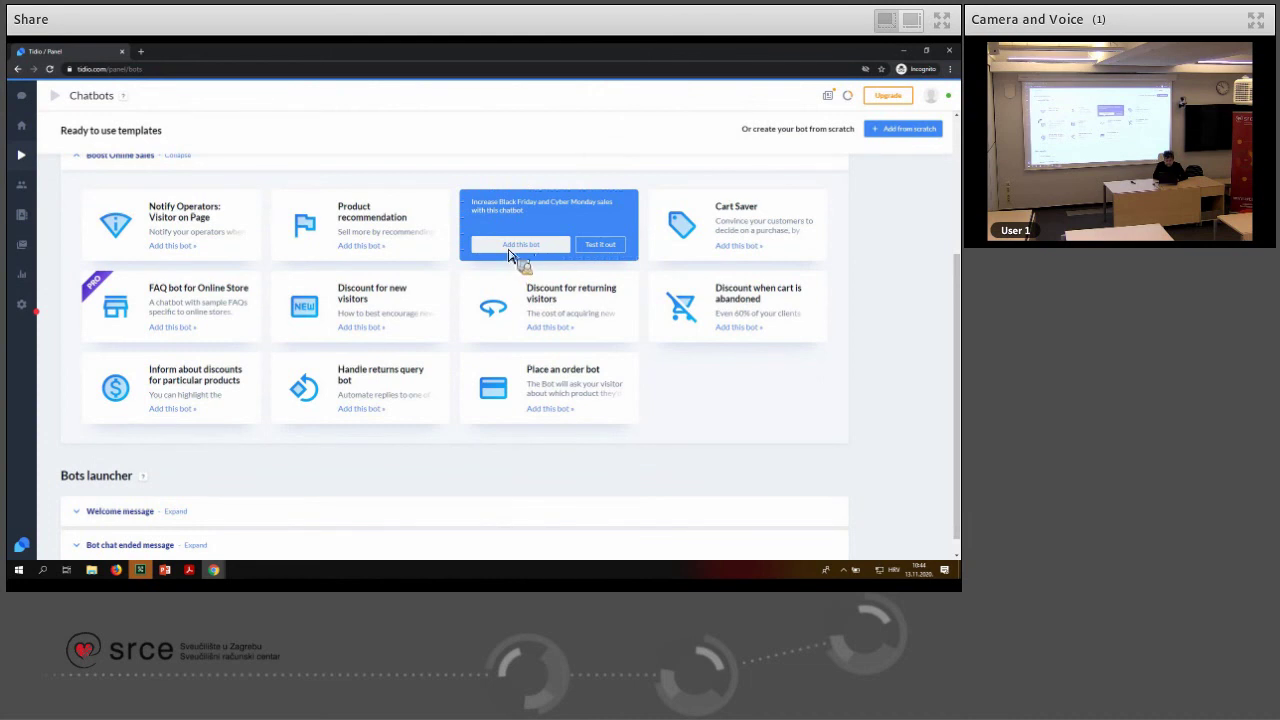
click(508, 249)
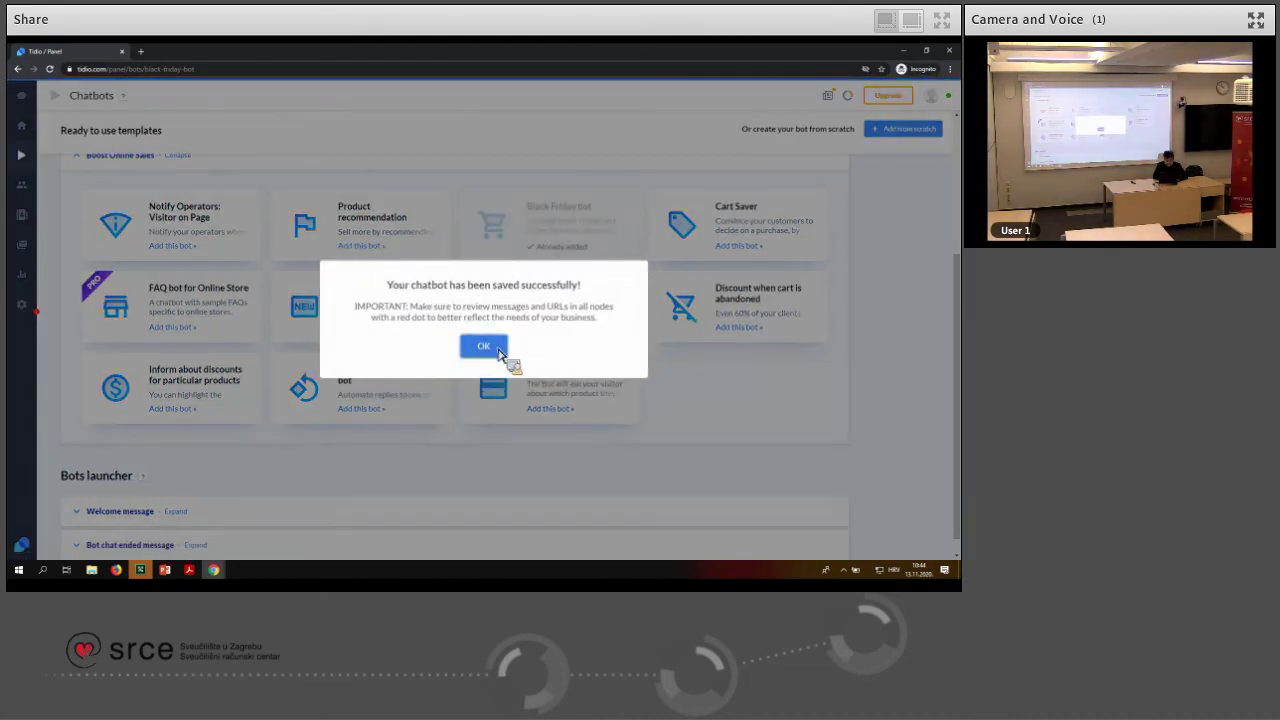
click(487, 347)
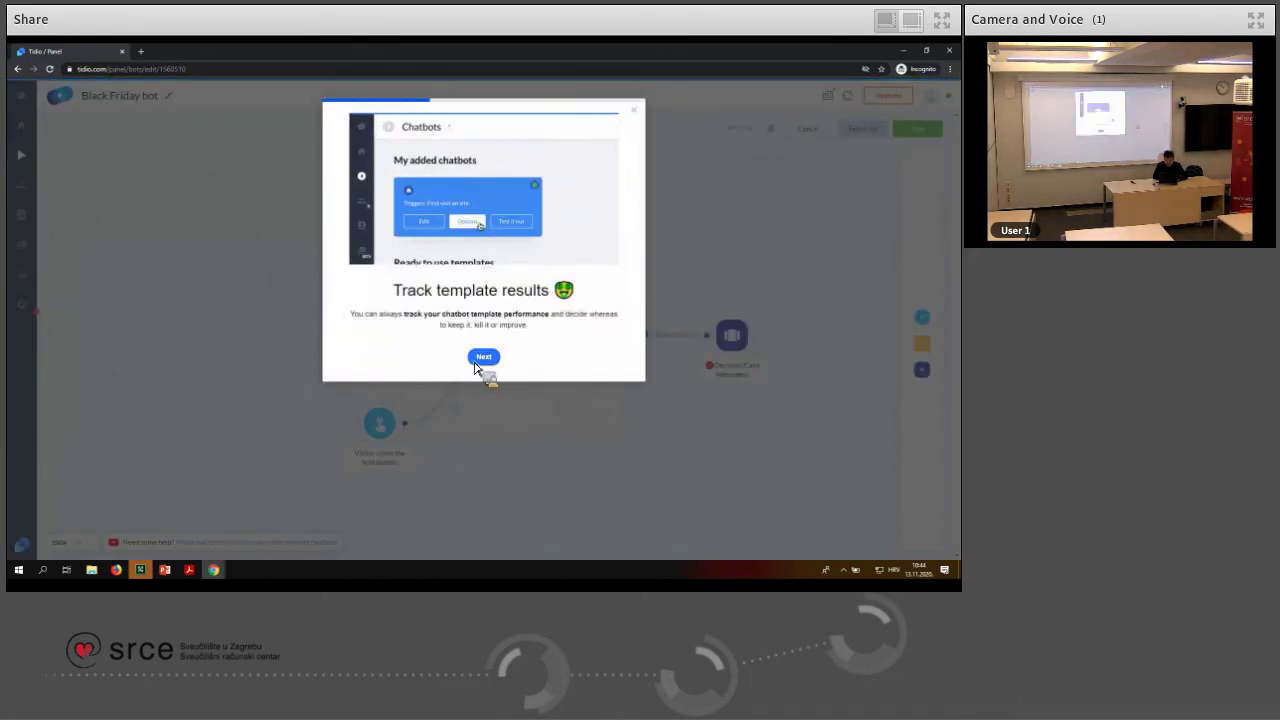
click(634, 110)
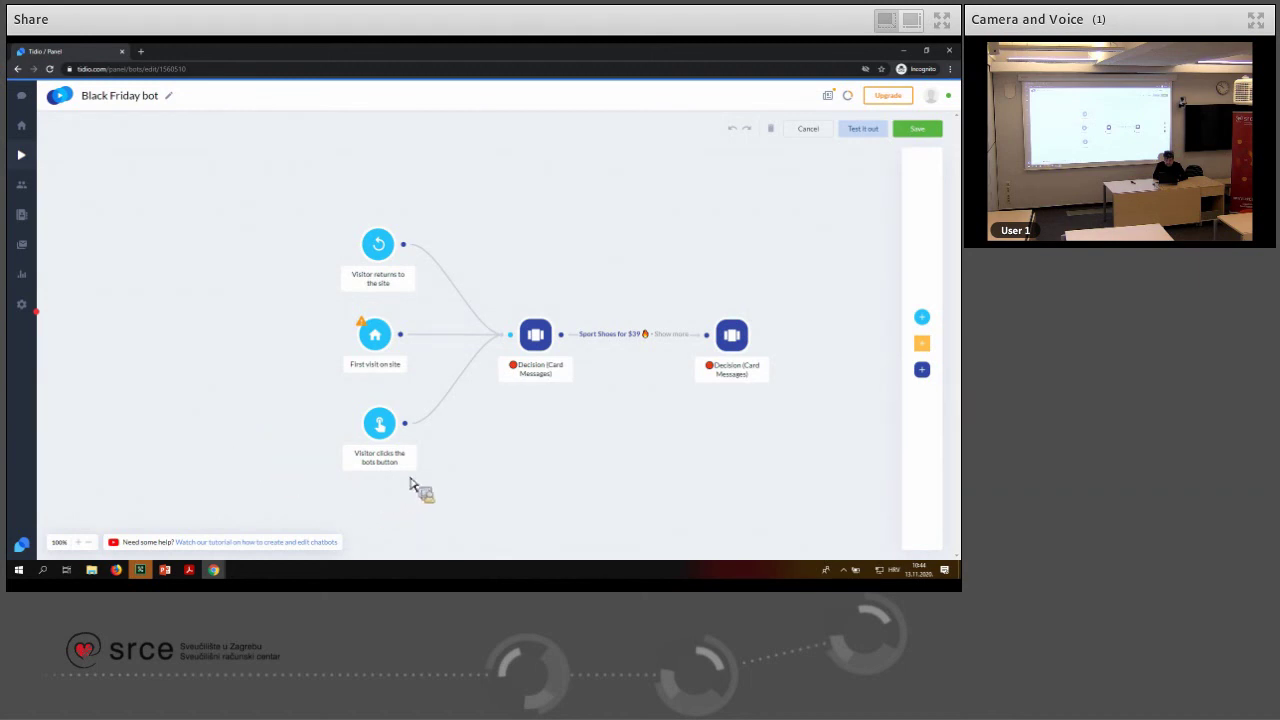
Review both Decision (Card Messages) nodes, then launch a test of the Black Friday bot
click(545, 340)
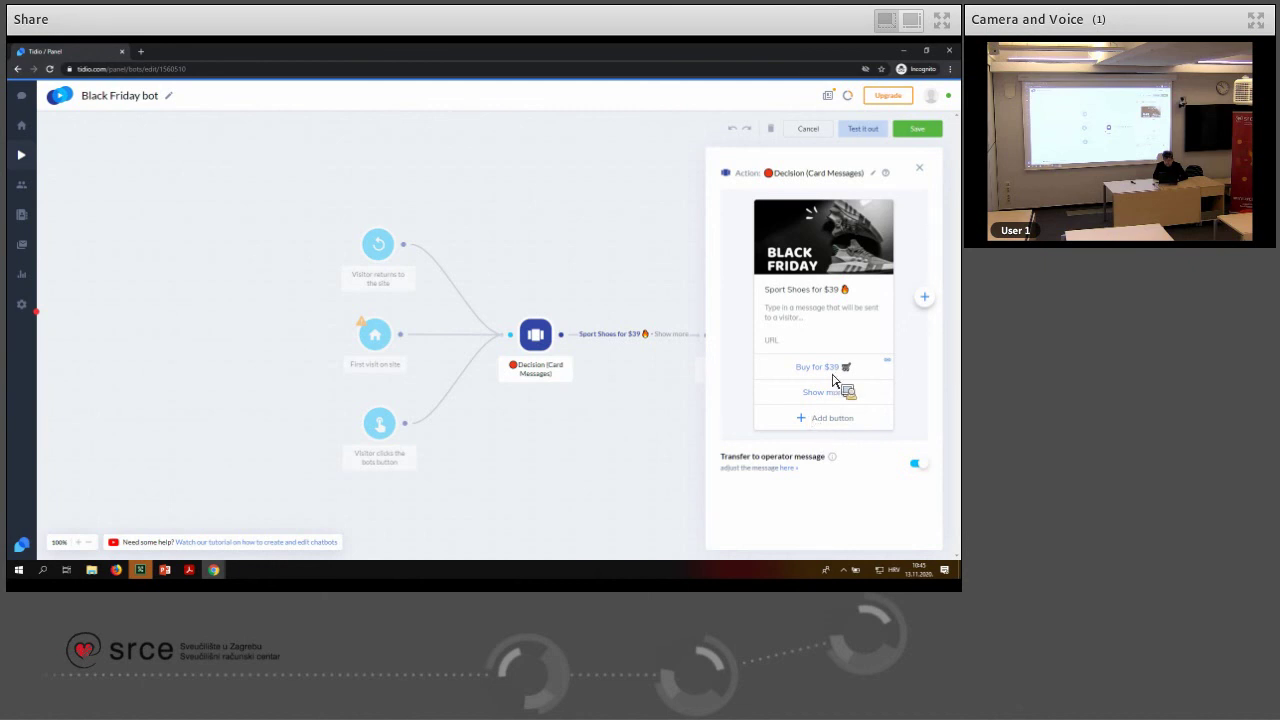
click(919, 170)
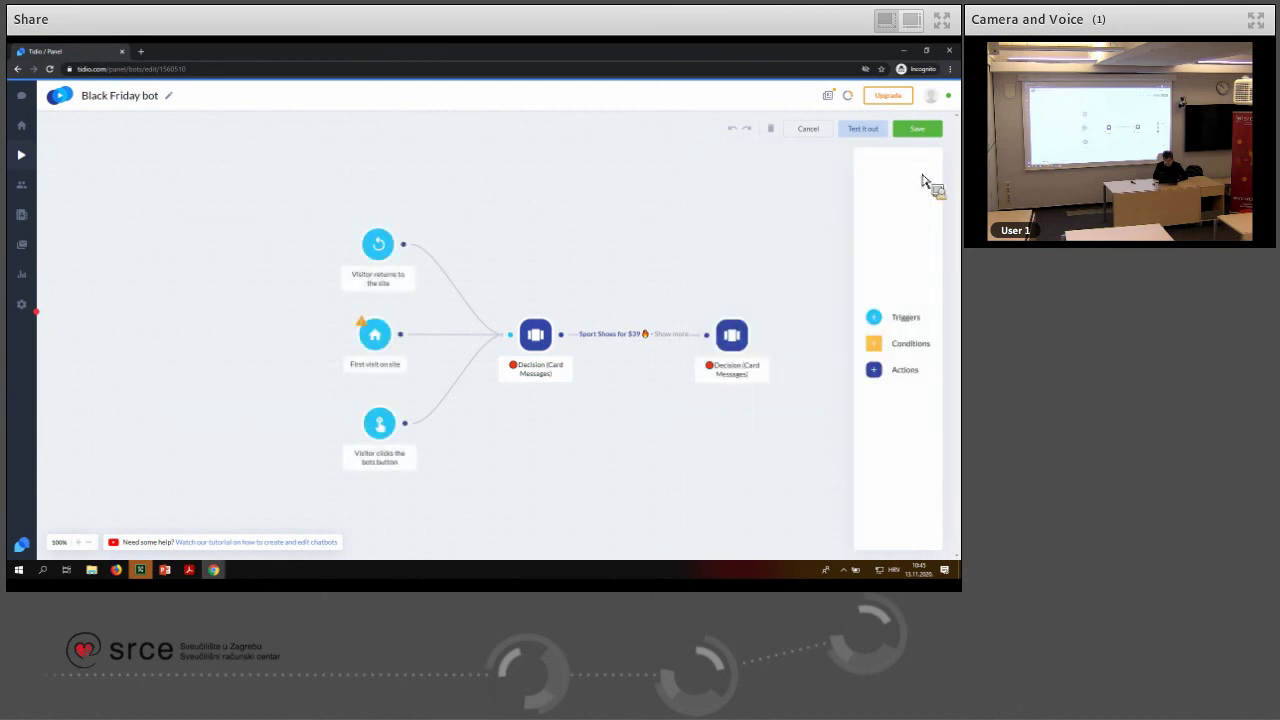
click(733, 338)
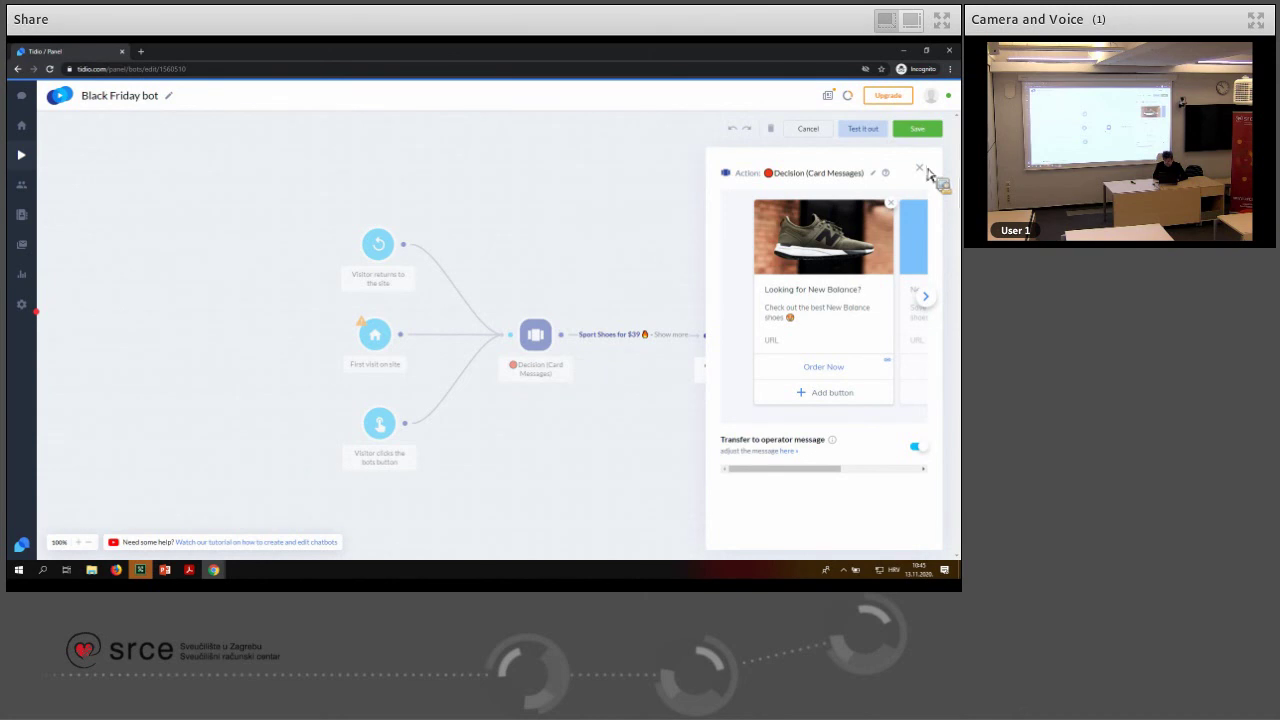
click(922, 166)
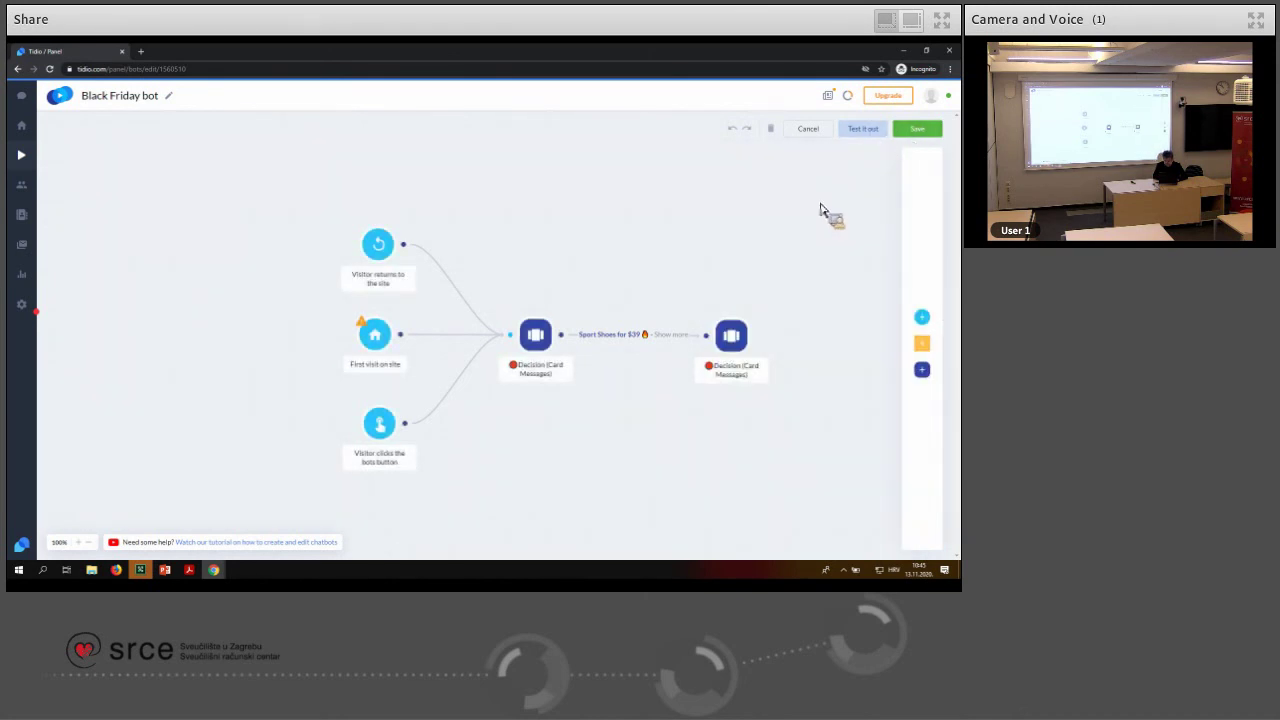
click(869, 139)
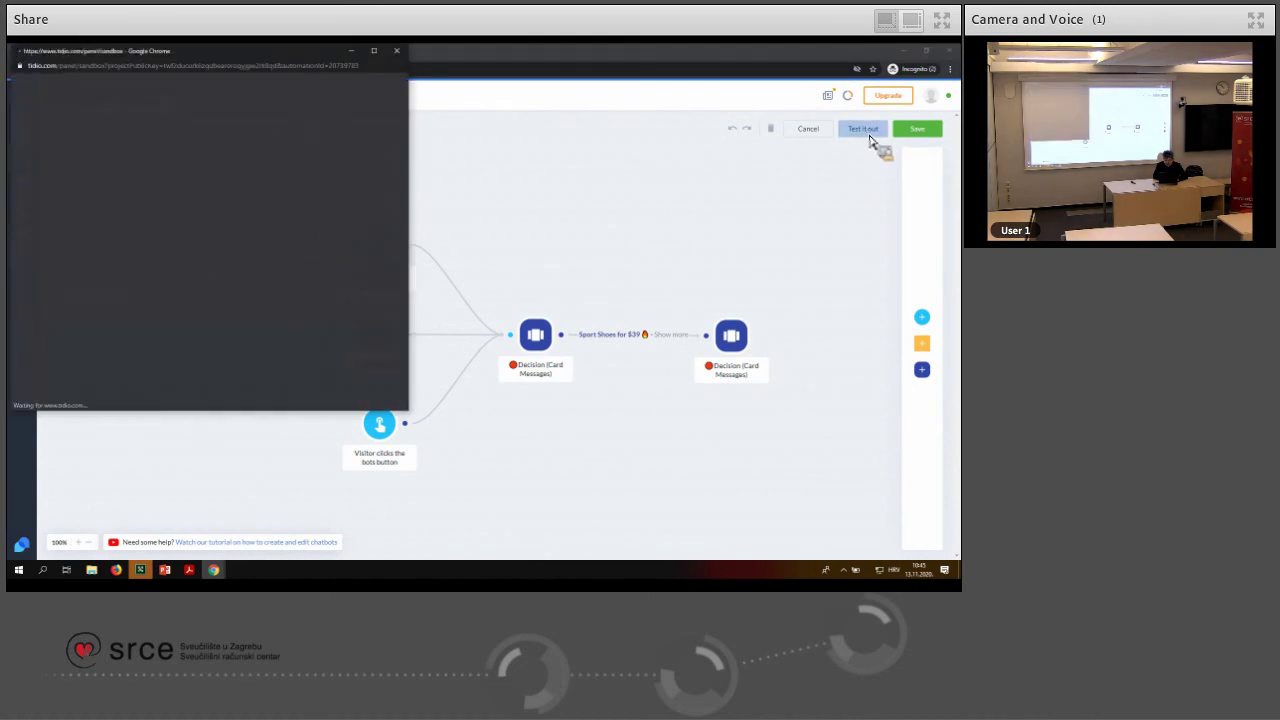